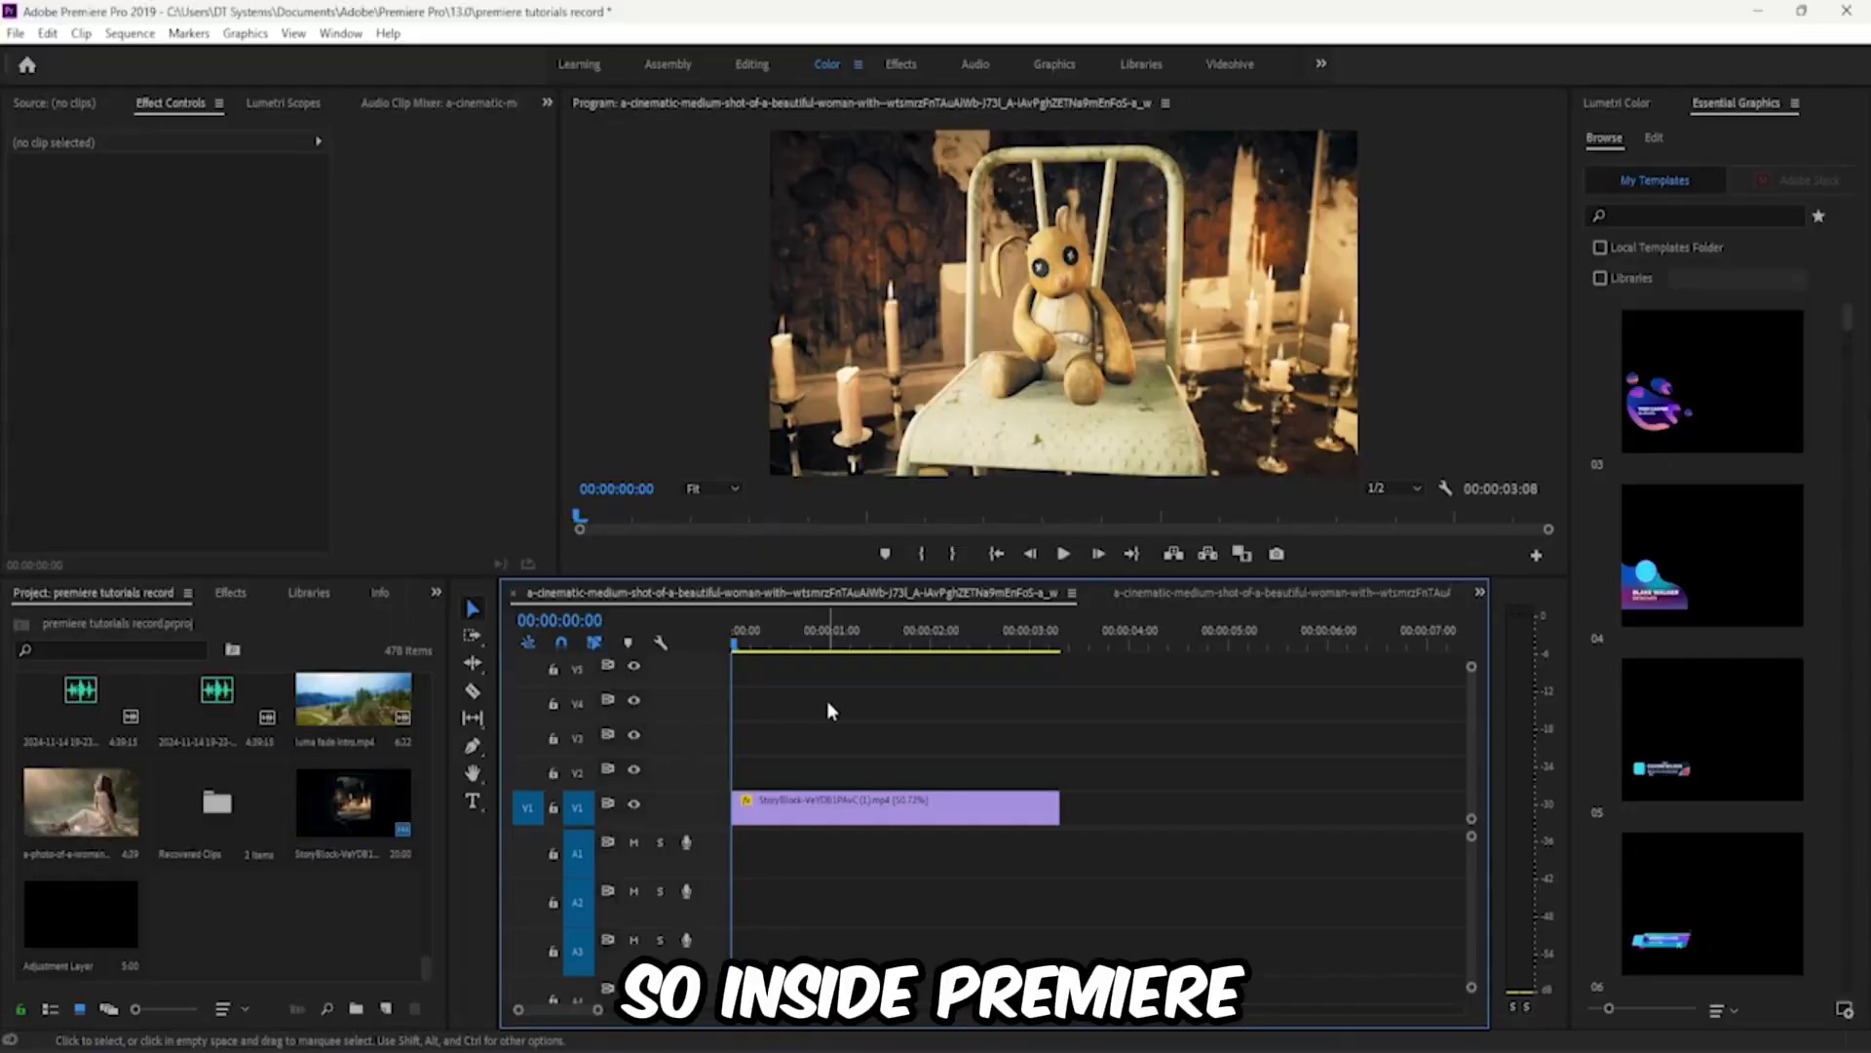
# Step: Preview the clip briefly, then select it to list its Motion and Opacity properties
pyautogui.press('space')
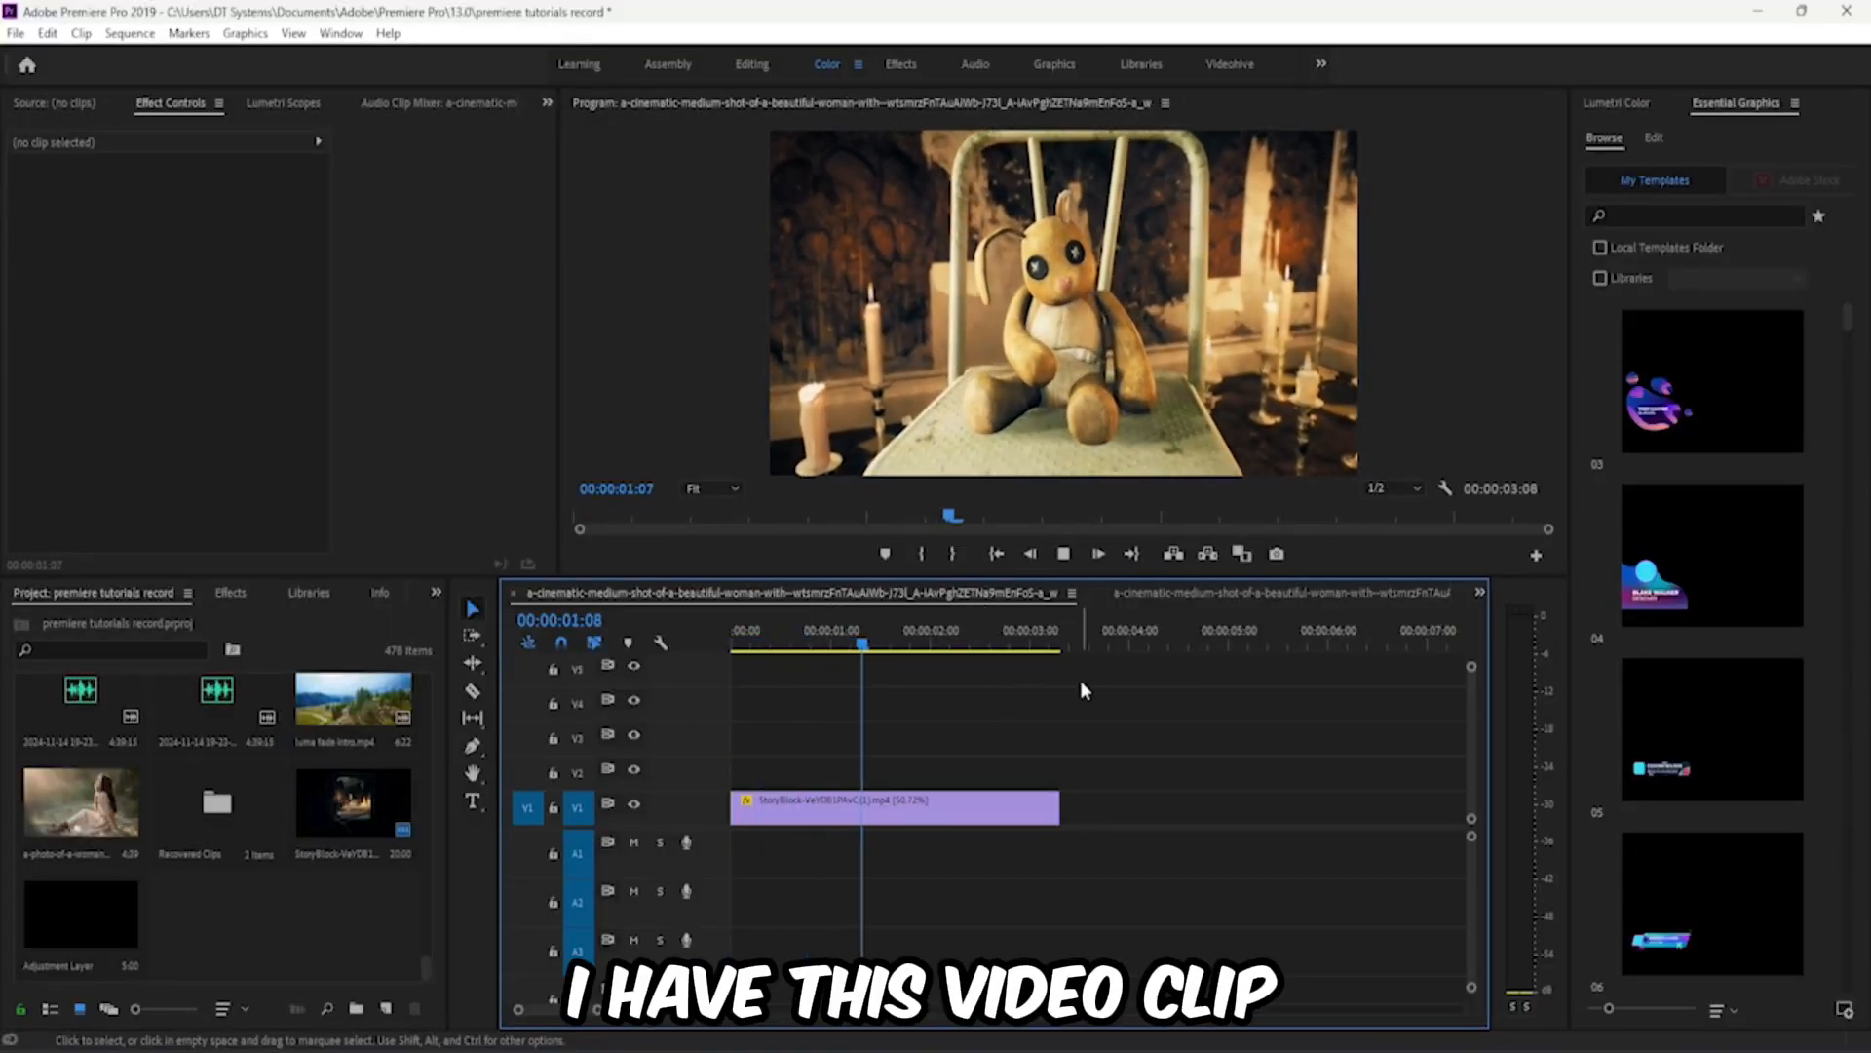
pyautogui.press('space')
pyautogui.press('d')
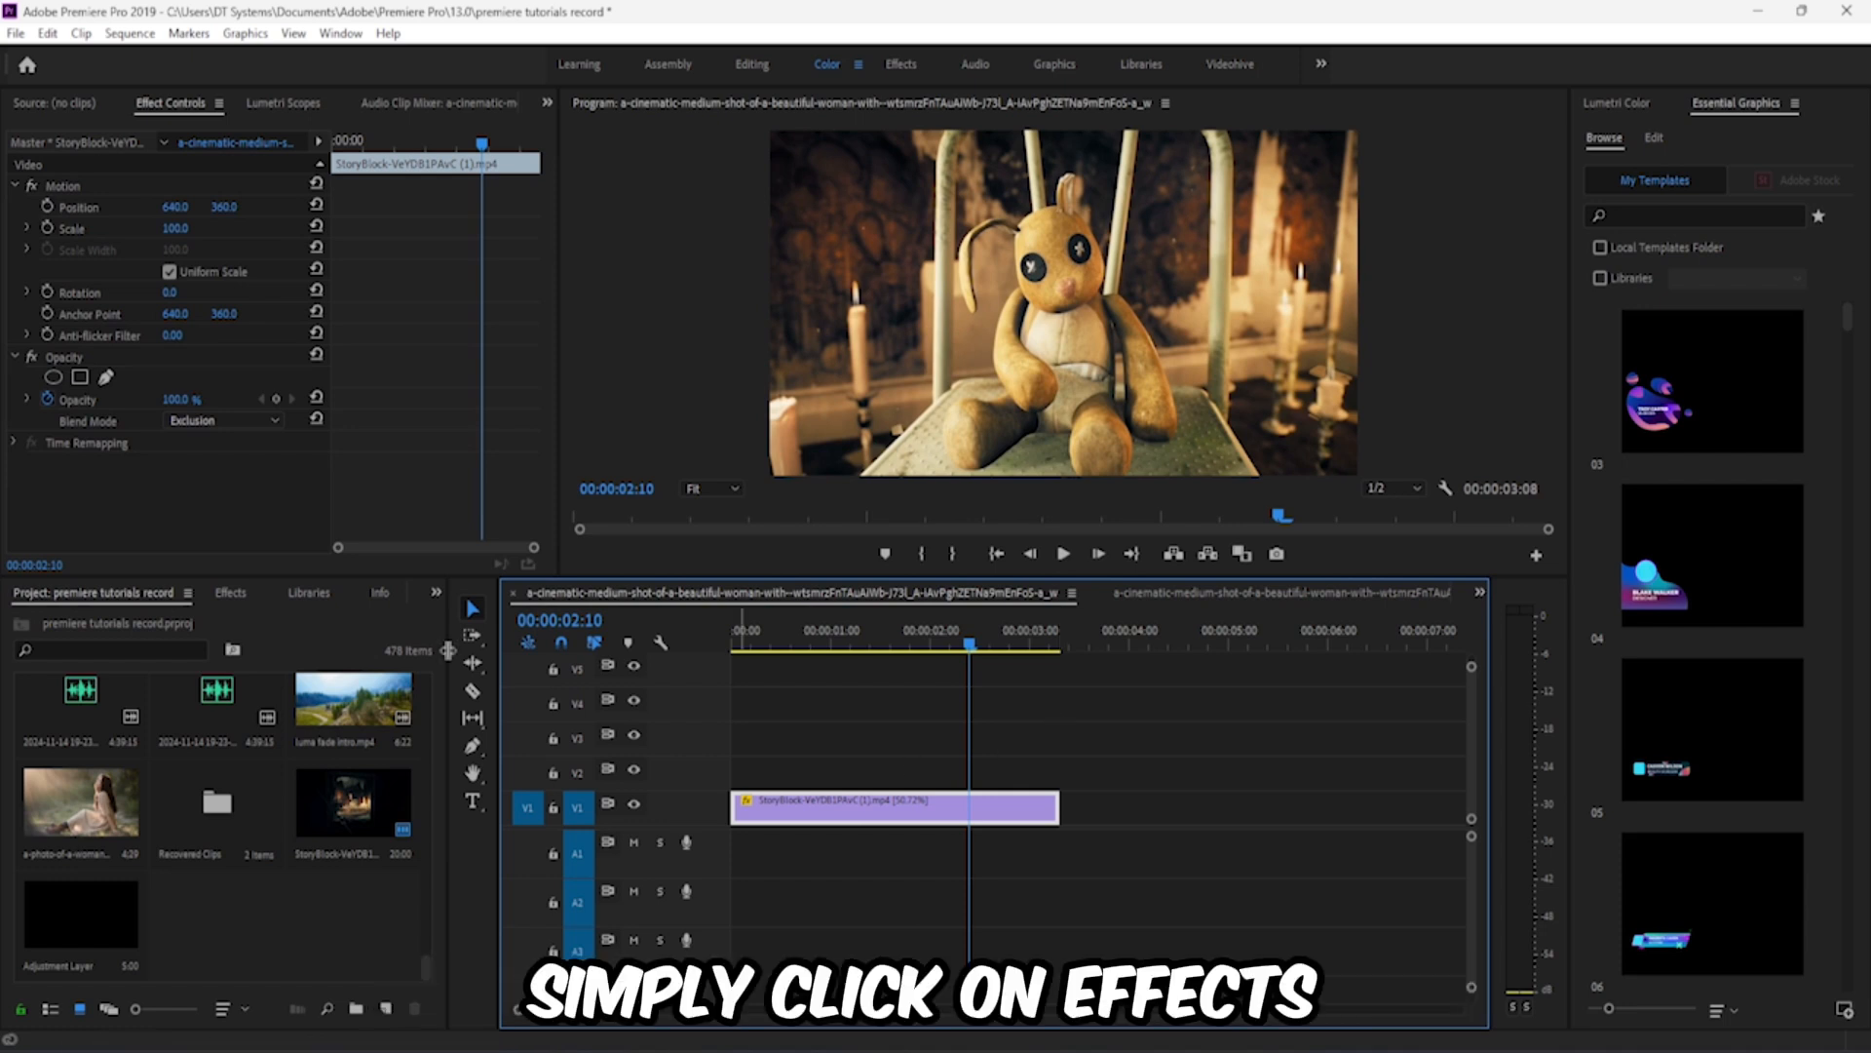
# Step: Apply the Noise effect to the clip with Amount of Noise set to 15%
pyautogui.click(241, 586)
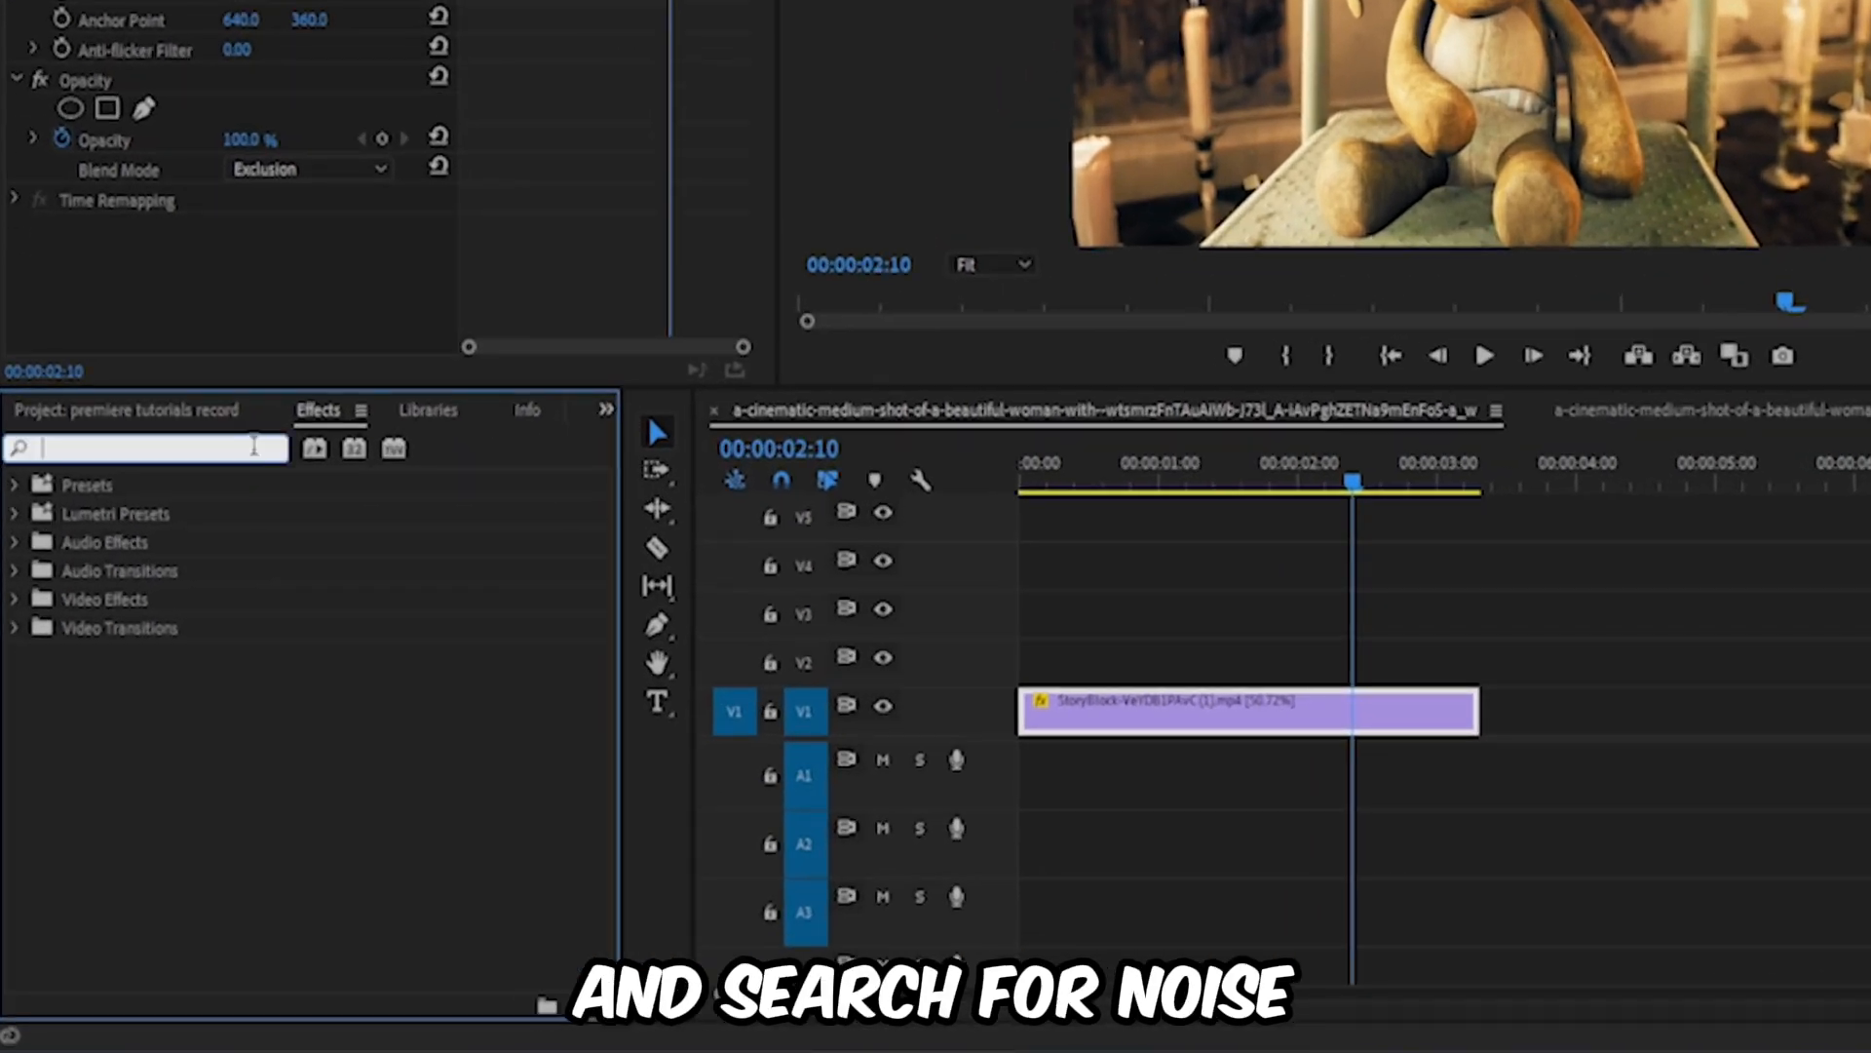
pyautogui.write('noise')
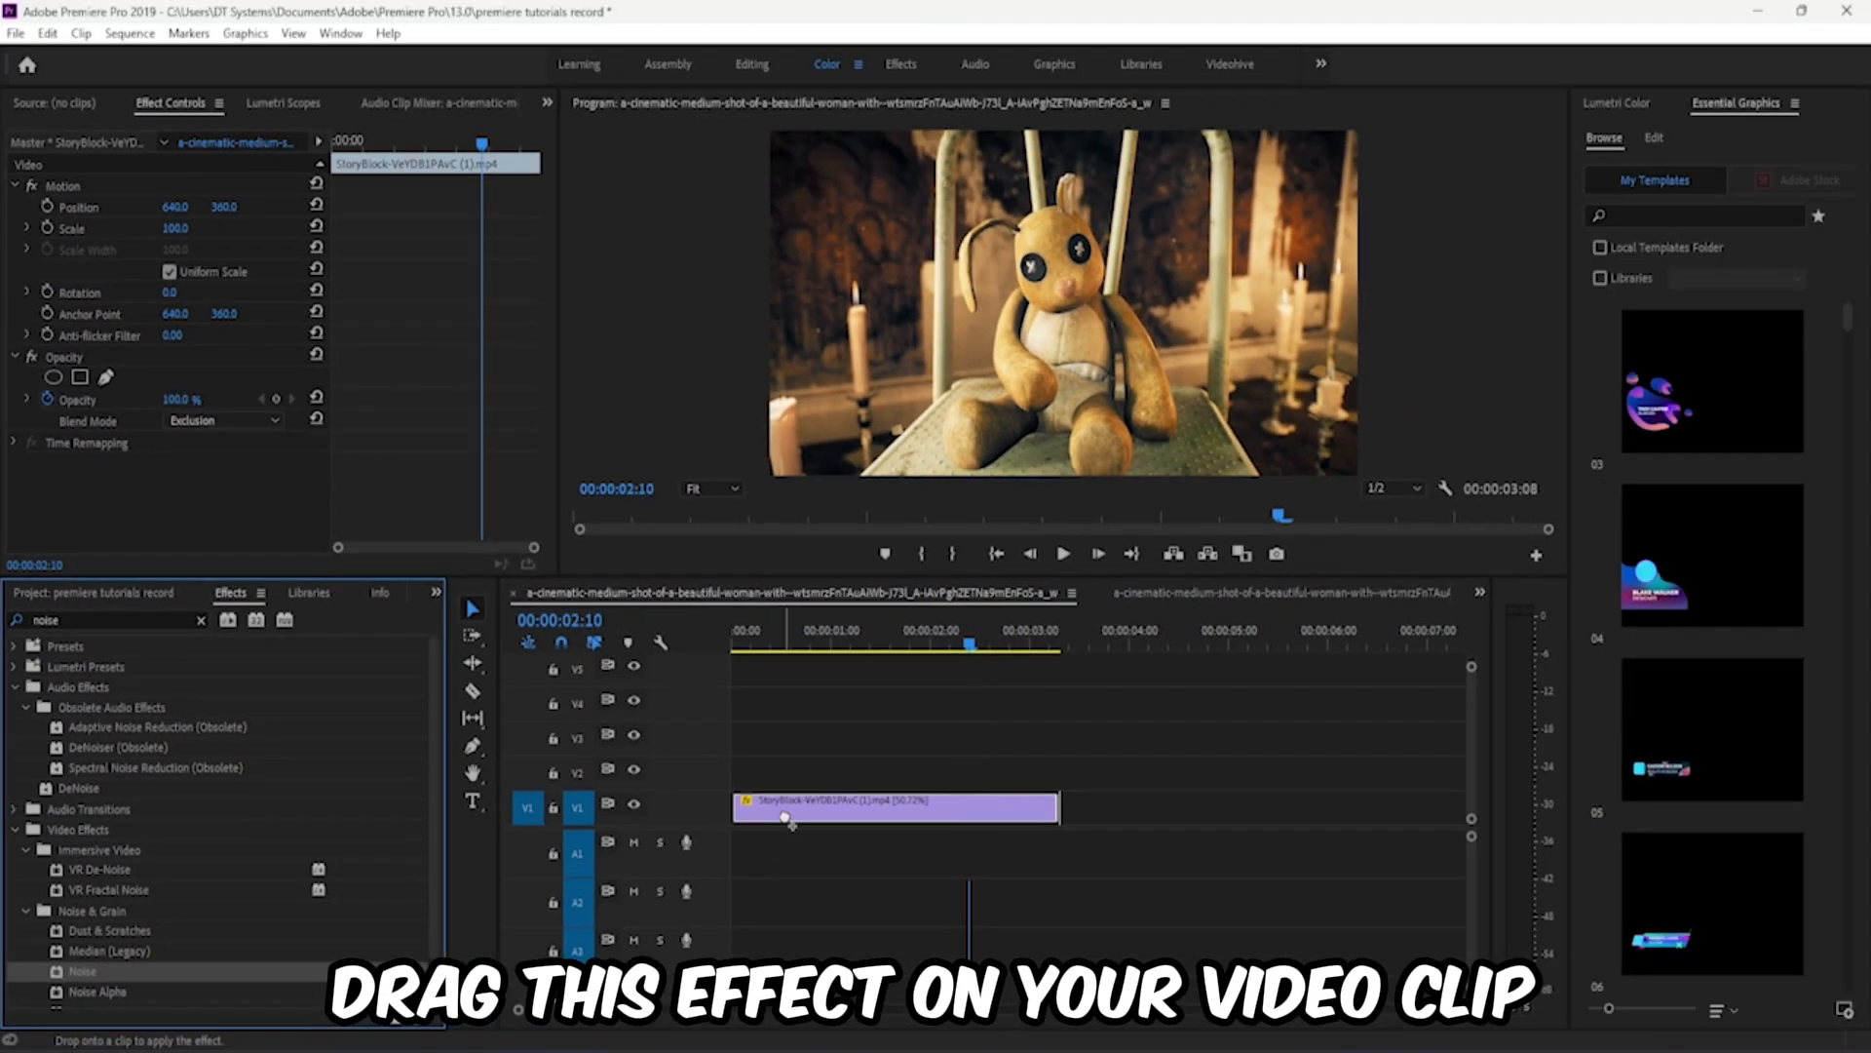
pyautogui.moveTo(117, 947); pyautogui.dragTo(1242, 709)
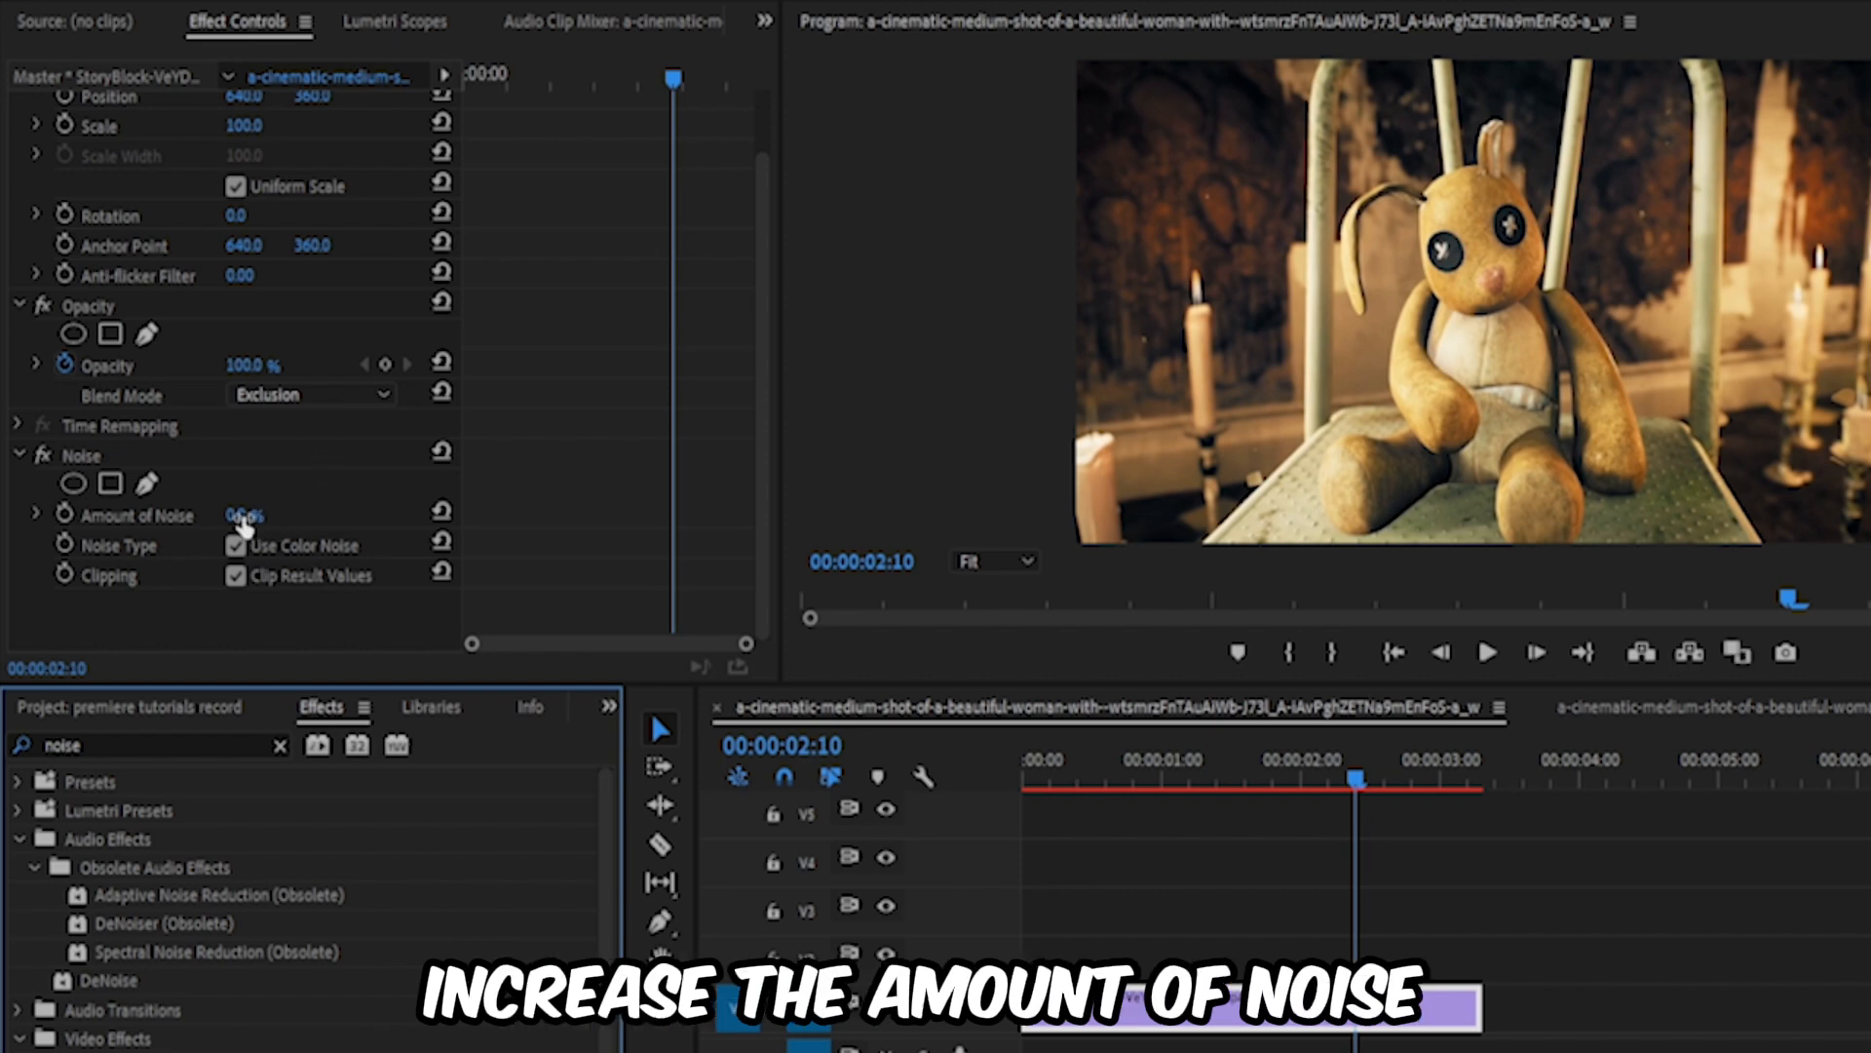
pyautogui.click(242, 516)
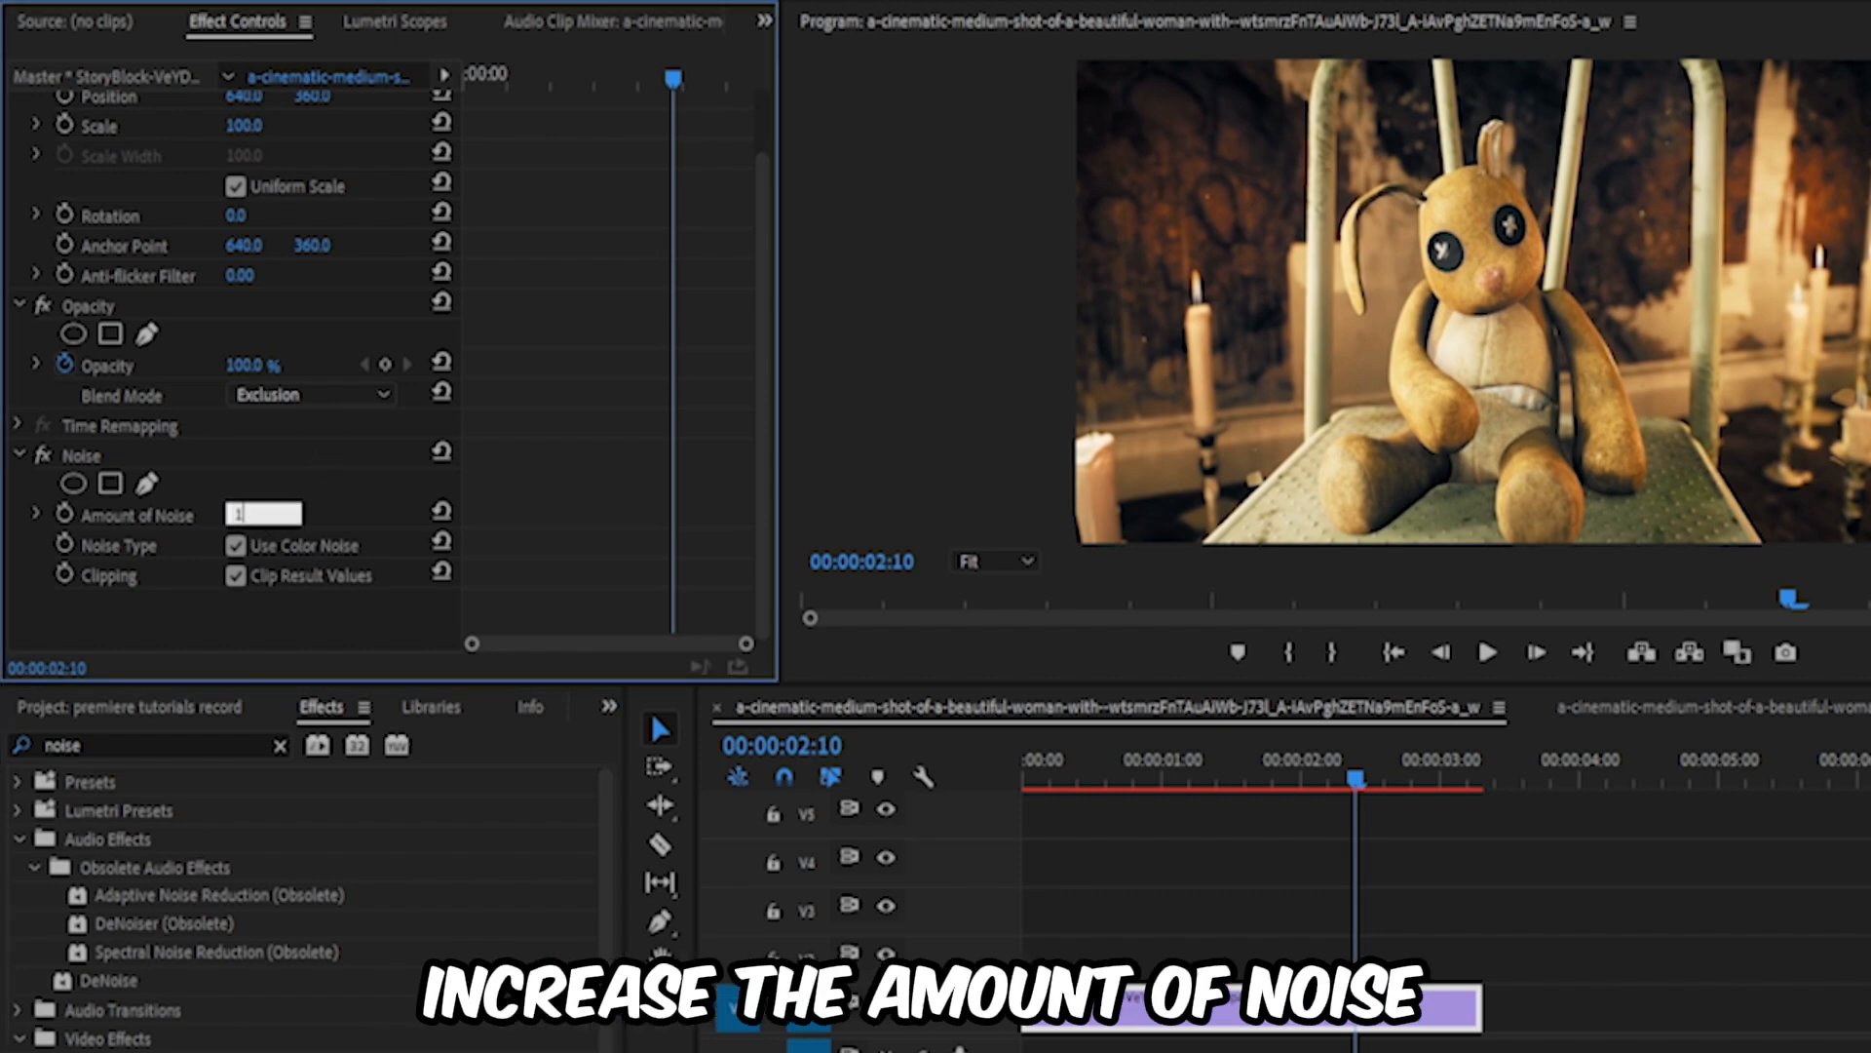
pyautogui.write('15')
pyautogui.press('Return')
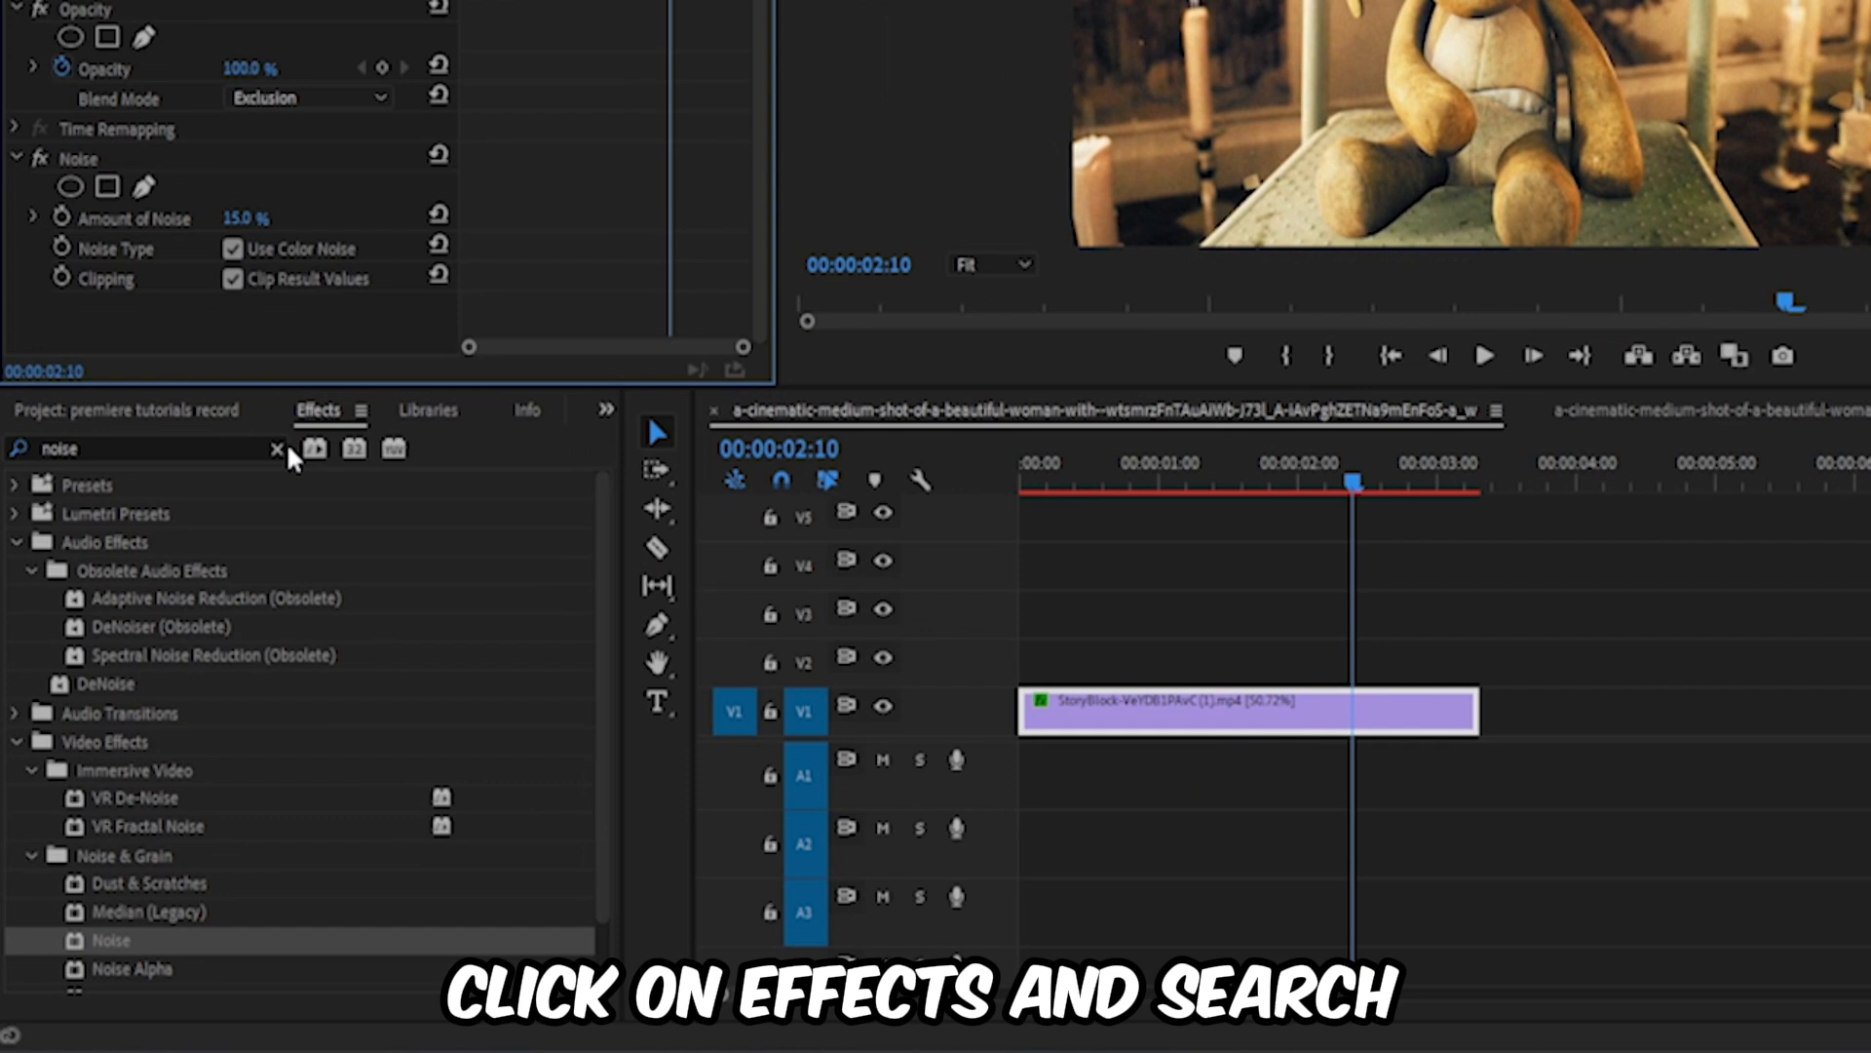
# Step: Apply Lens Distortion with Curvature 60 and raise Scale to 145 to fill the frame
pyautogui.click(199, 619)
pyautogui.write('l')
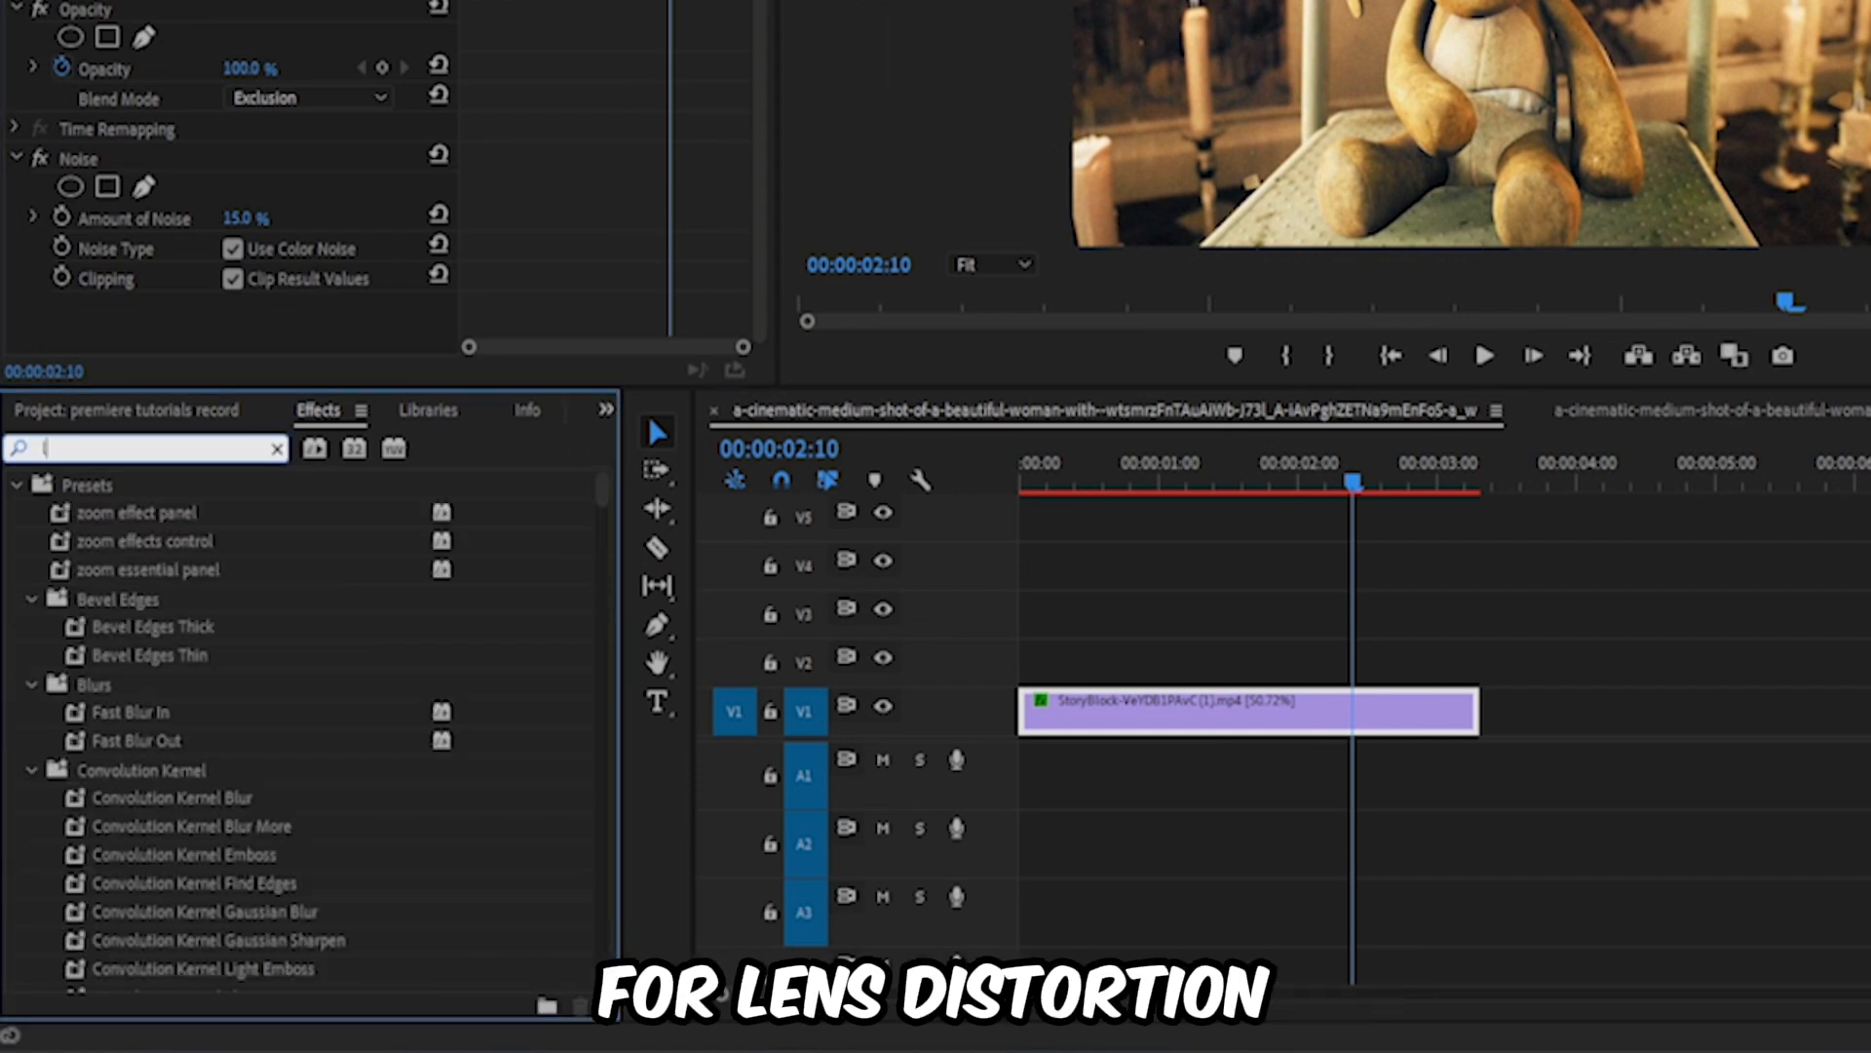
pyautogui.write('ens di')
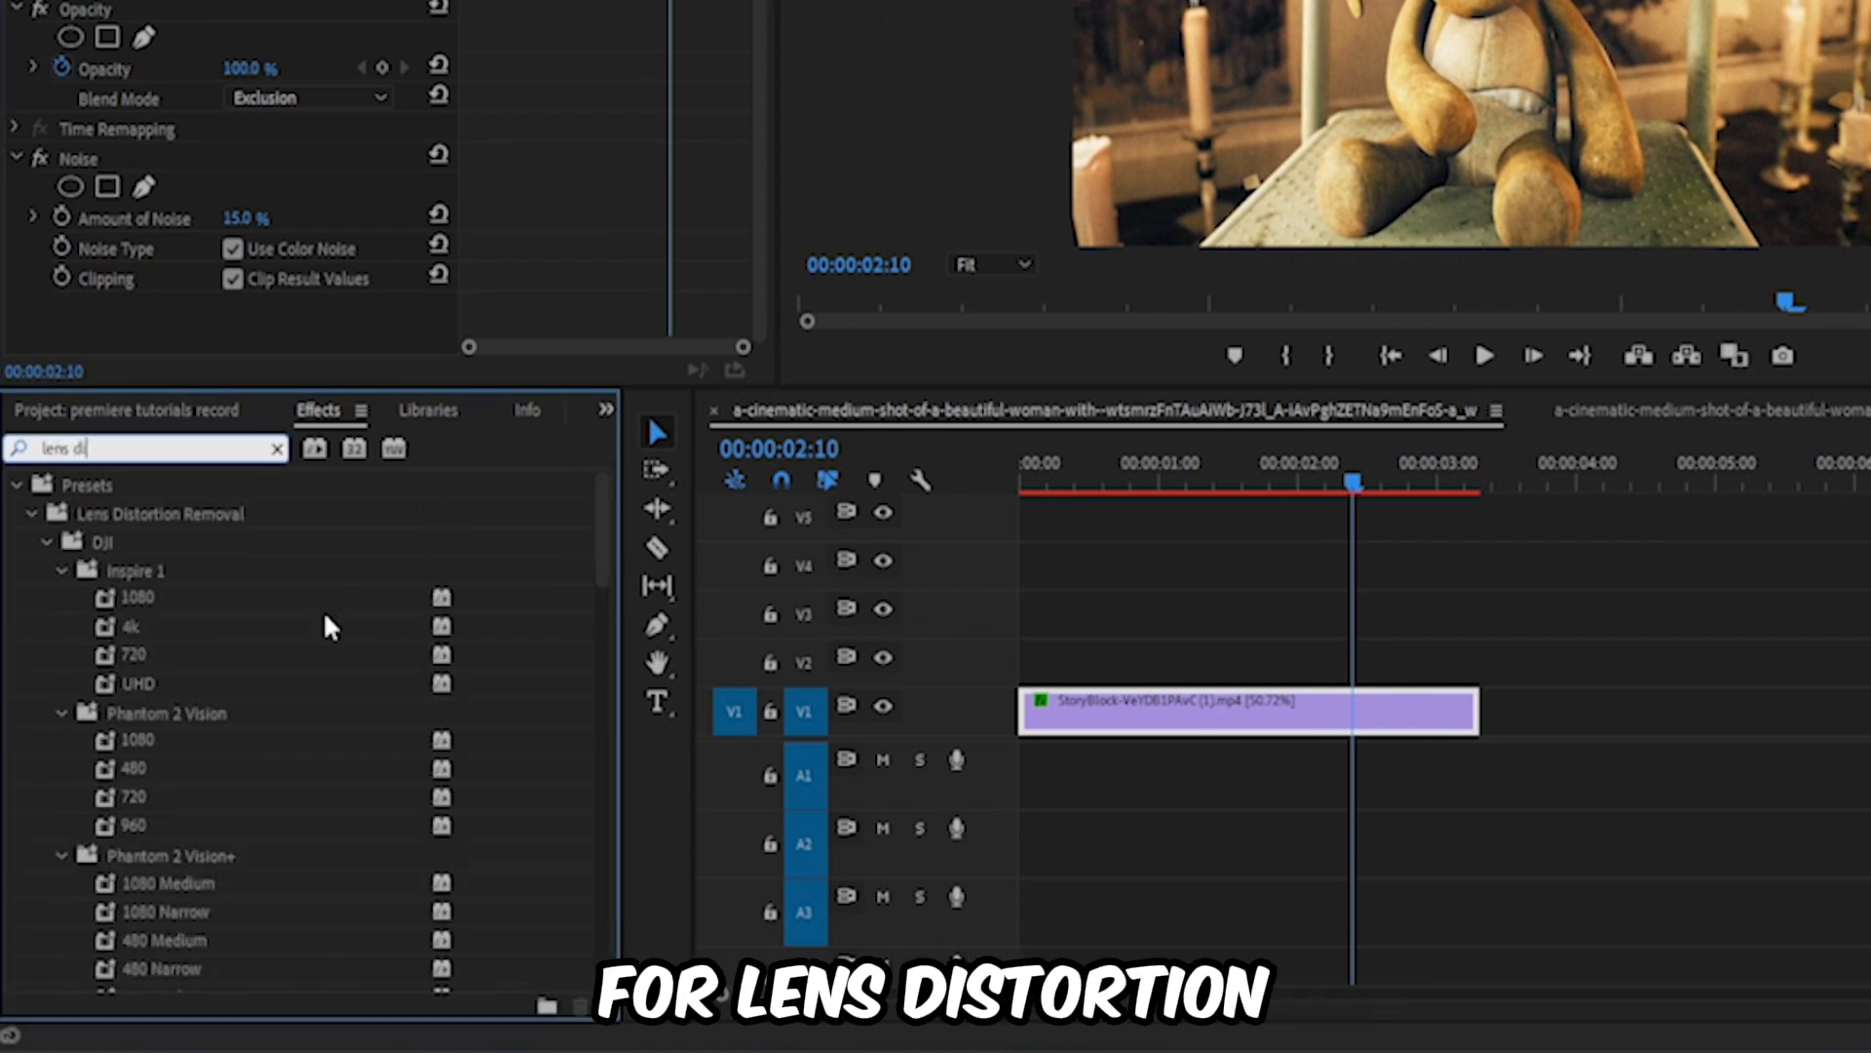
pyautogui.scroll(-5, 307, 797)
pyautogui.scroll(-5, 308, 796)
pyautogui.scroll(-3, 239, 909)
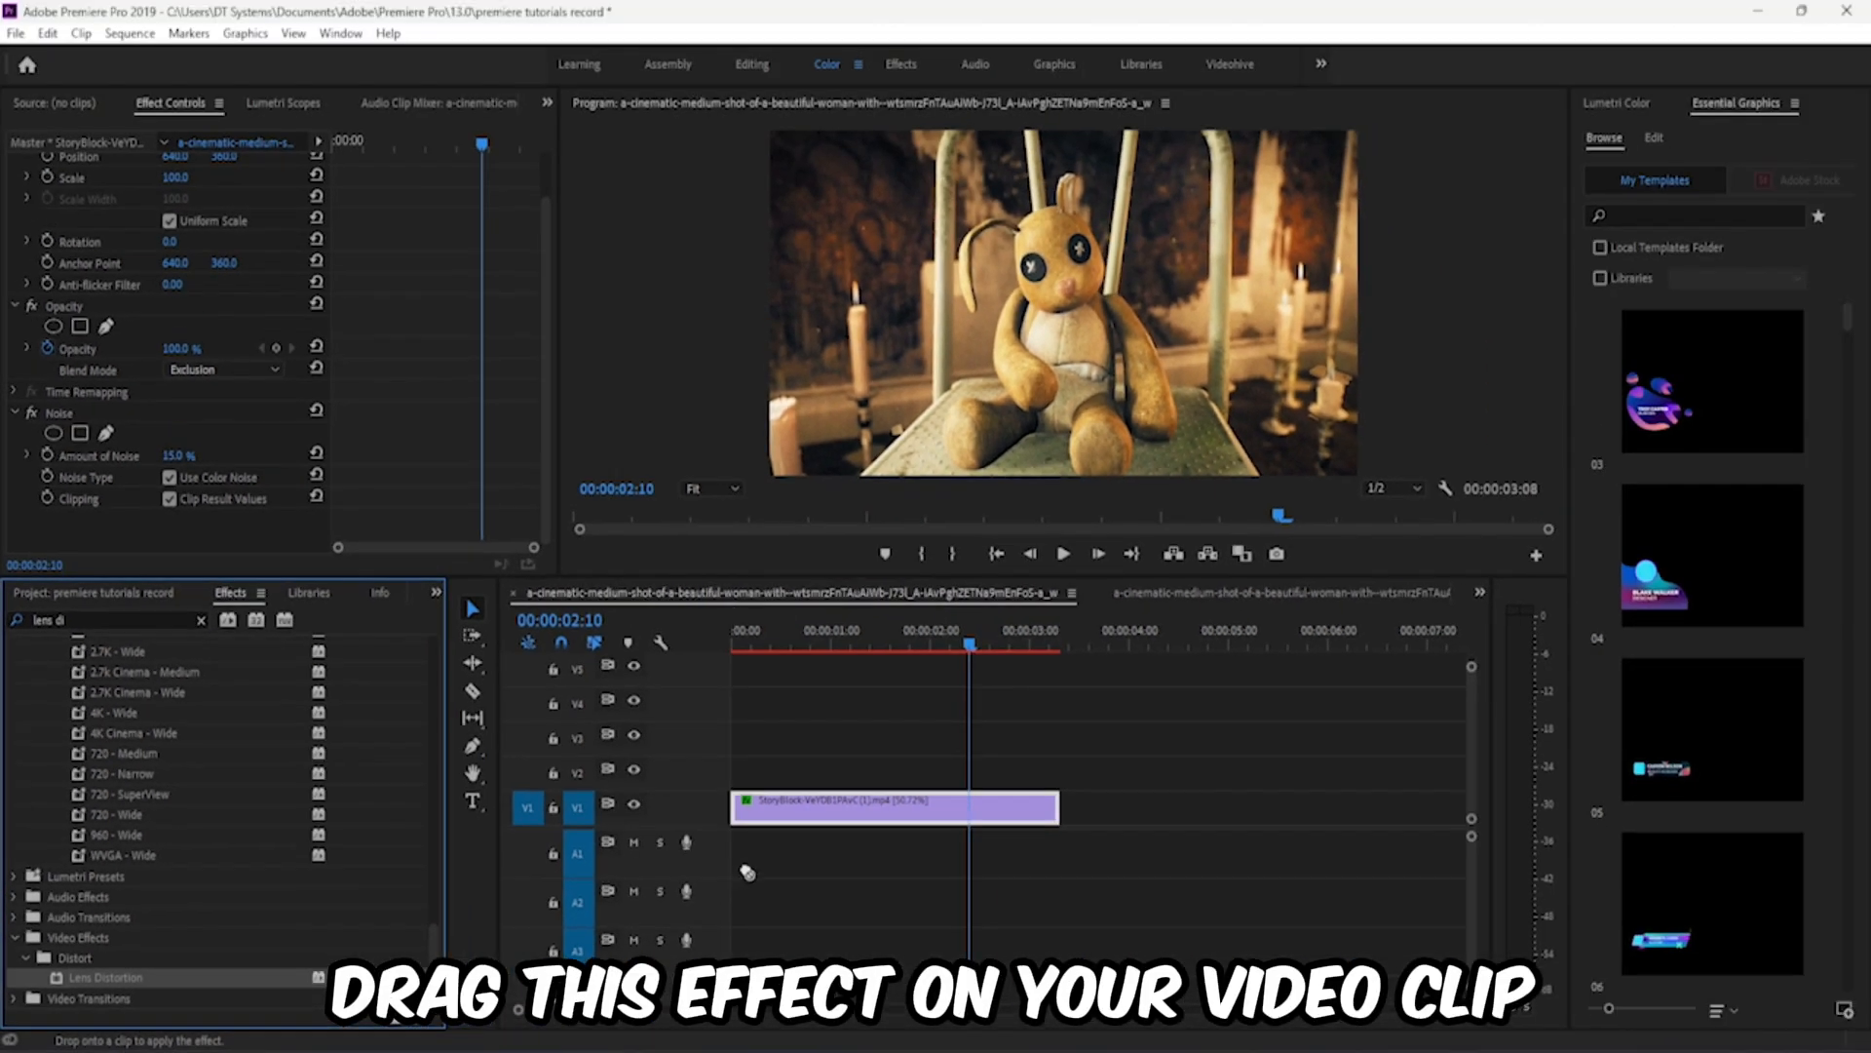
pyautogui.moveTo(161, 952); pyautogui.dragTo(1242, 710)
pyautogui.scroll(-3, 342, 259)
pyautogui.scroll(-3, 381, 337)
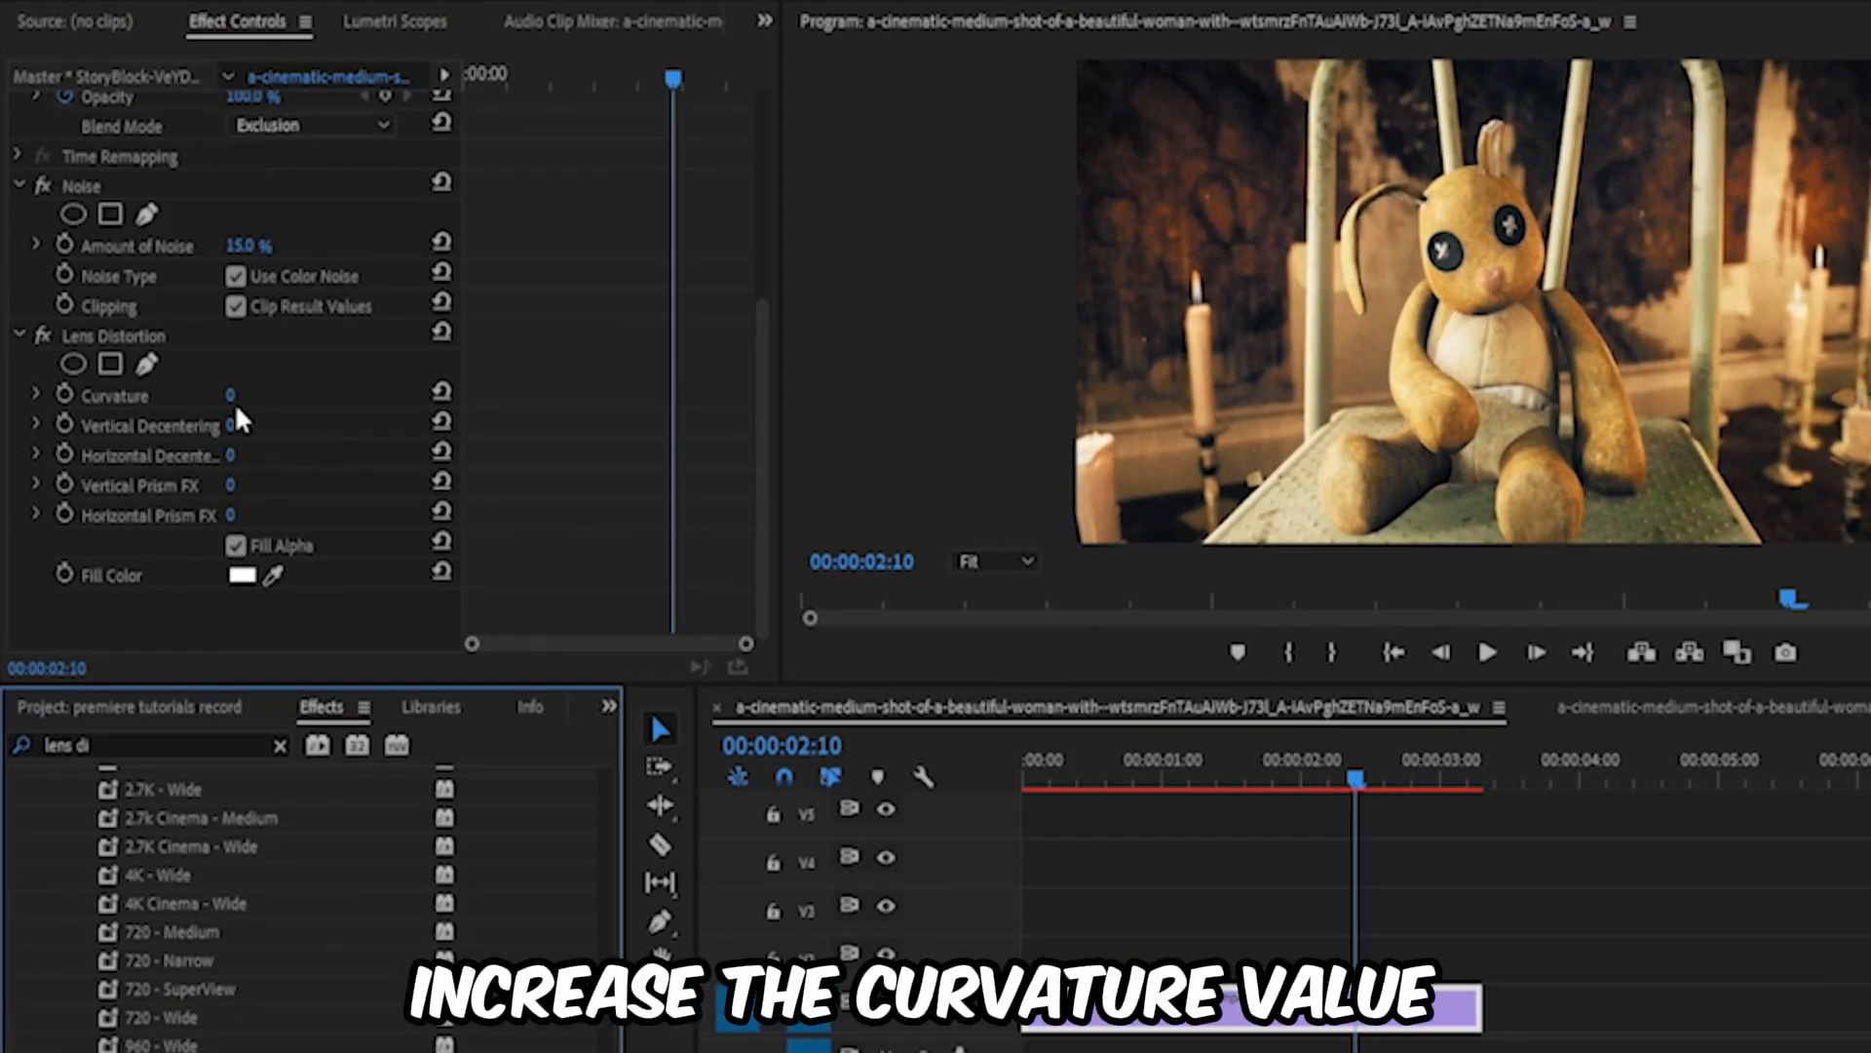
pyautogui.click(233, 396)
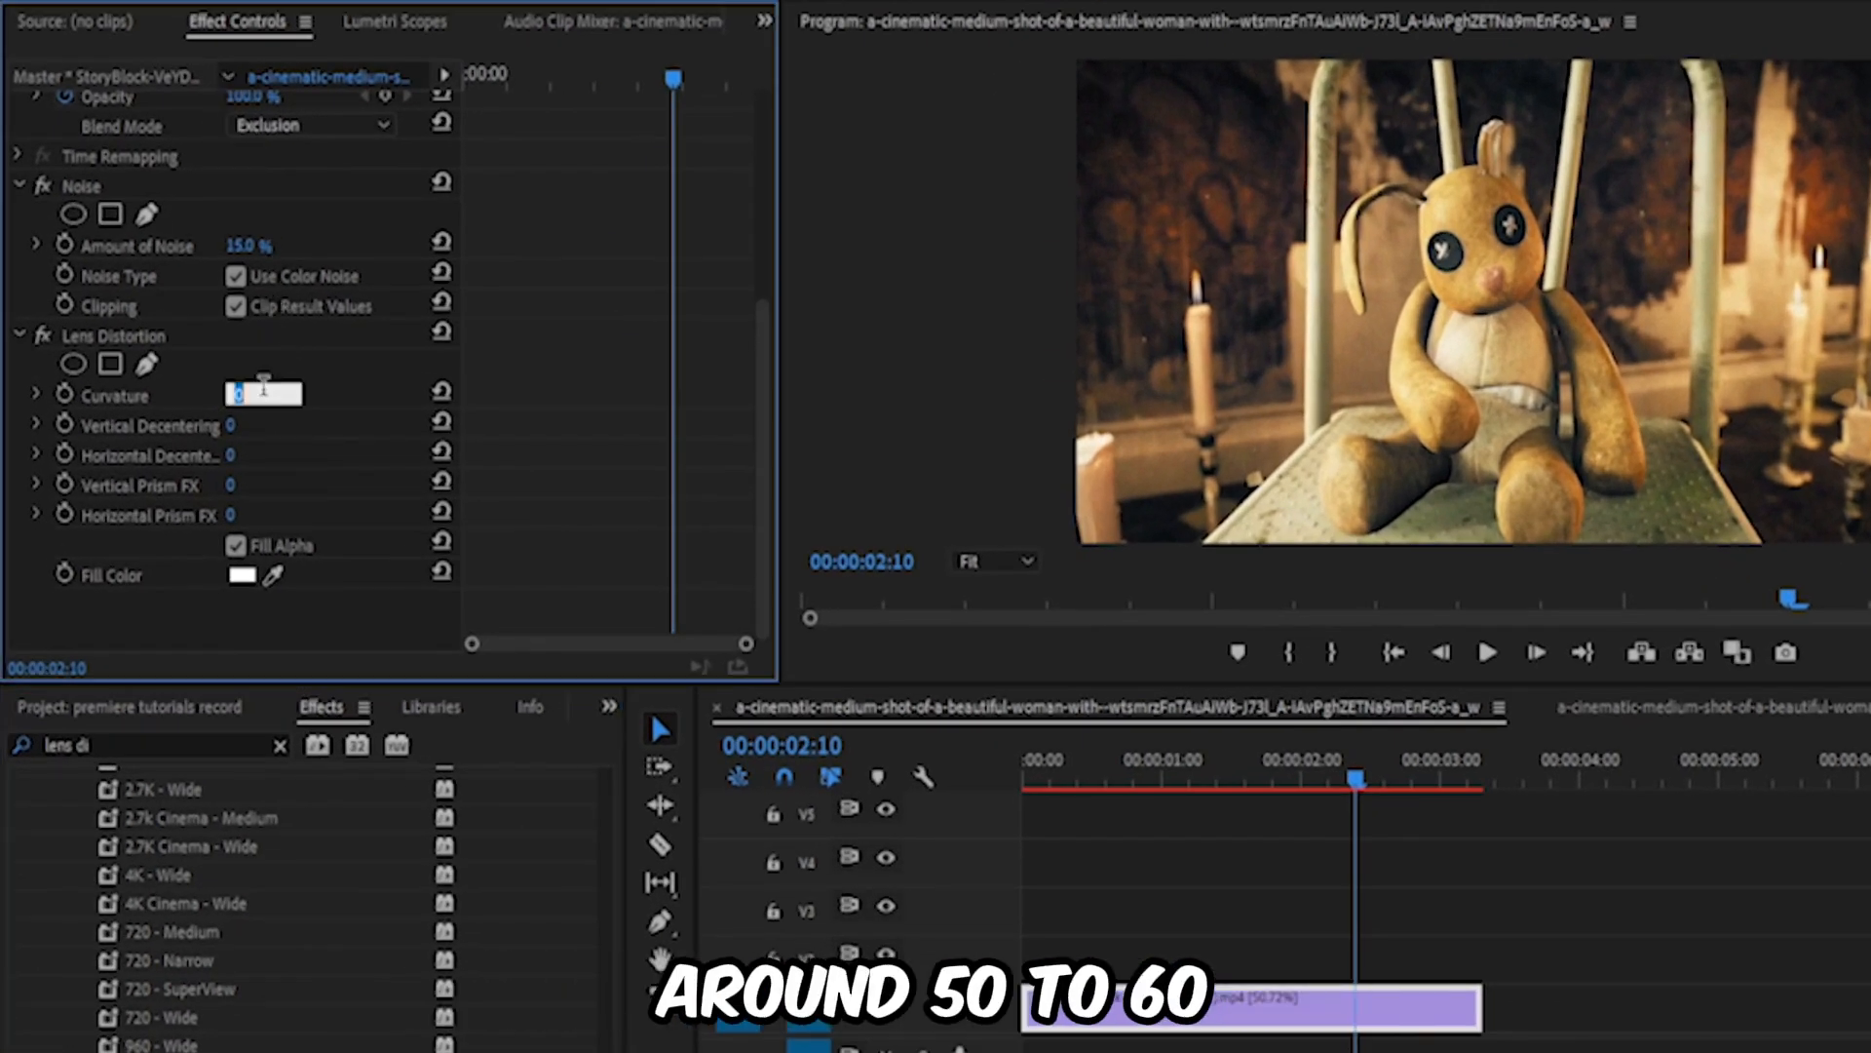
pyautogui.write('60')
pyautogui.press('Return')
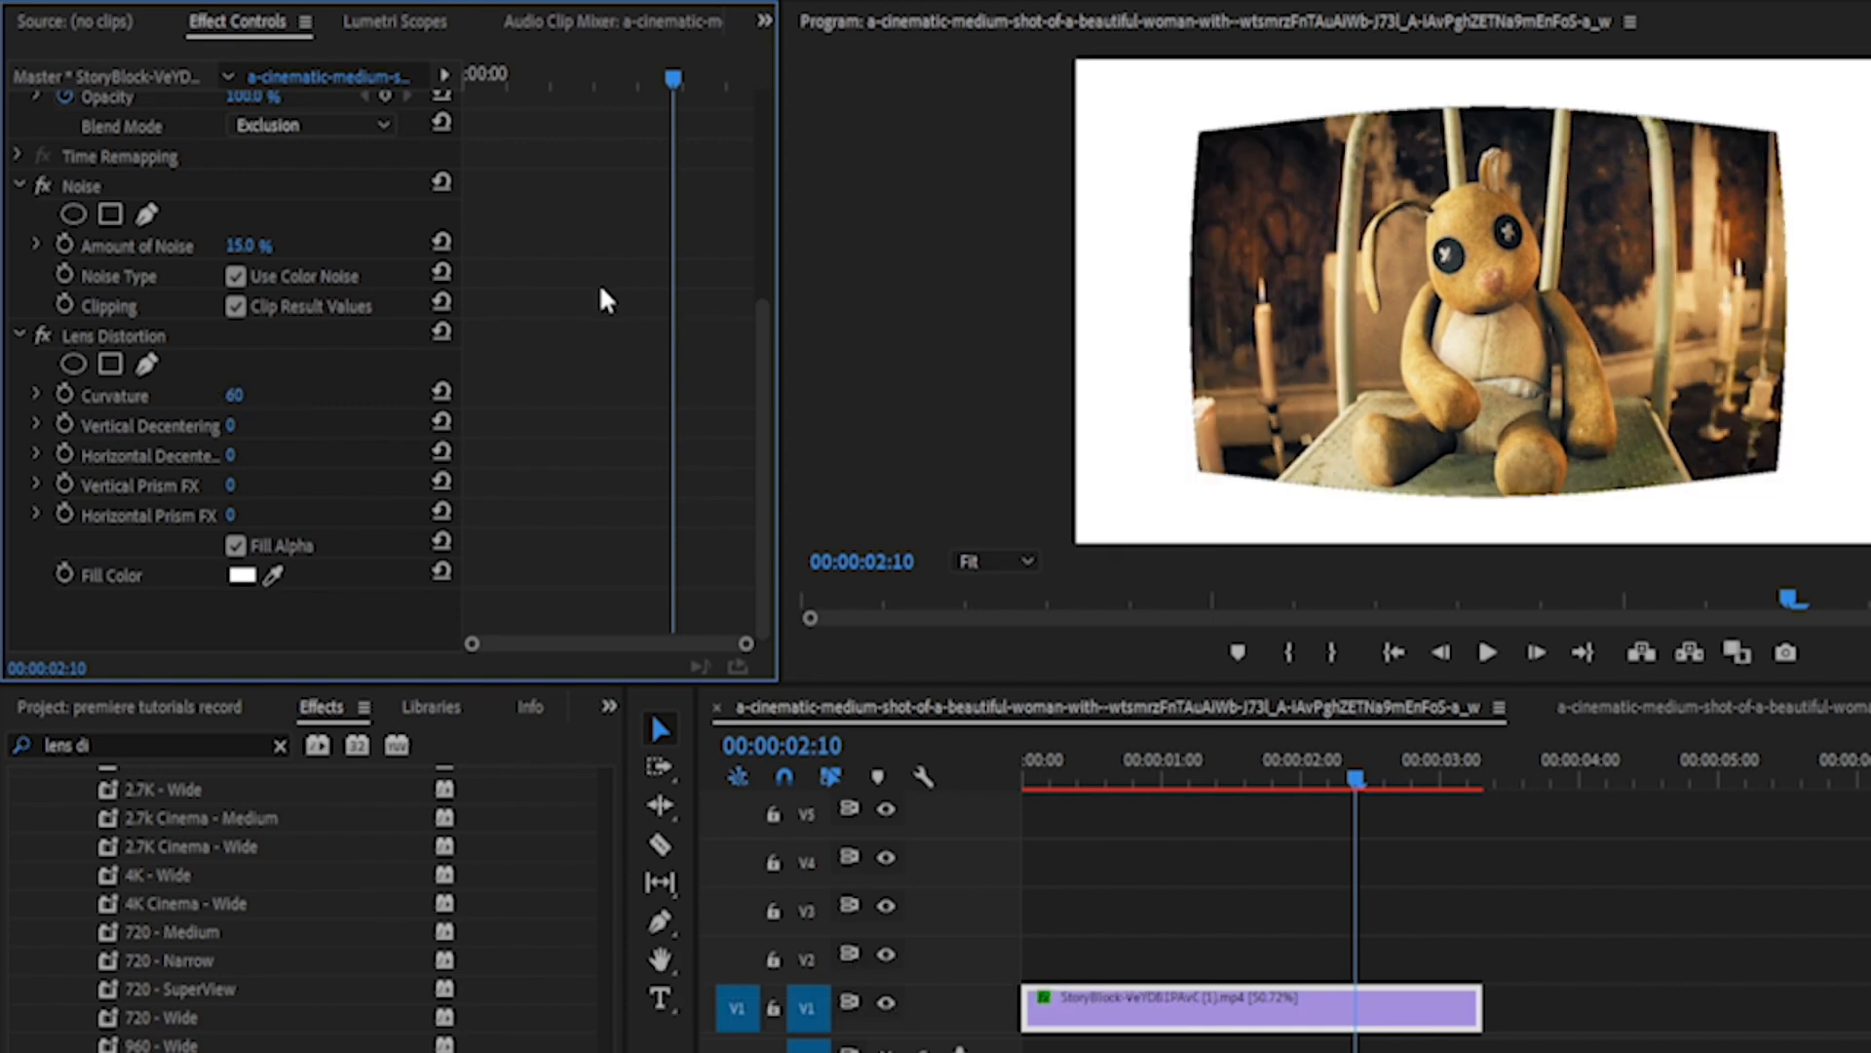
pyautogui.scroll(5, 564, 300)
pyautogui.moveTo(242, 197); pyautogui.dragTo(300, 179)
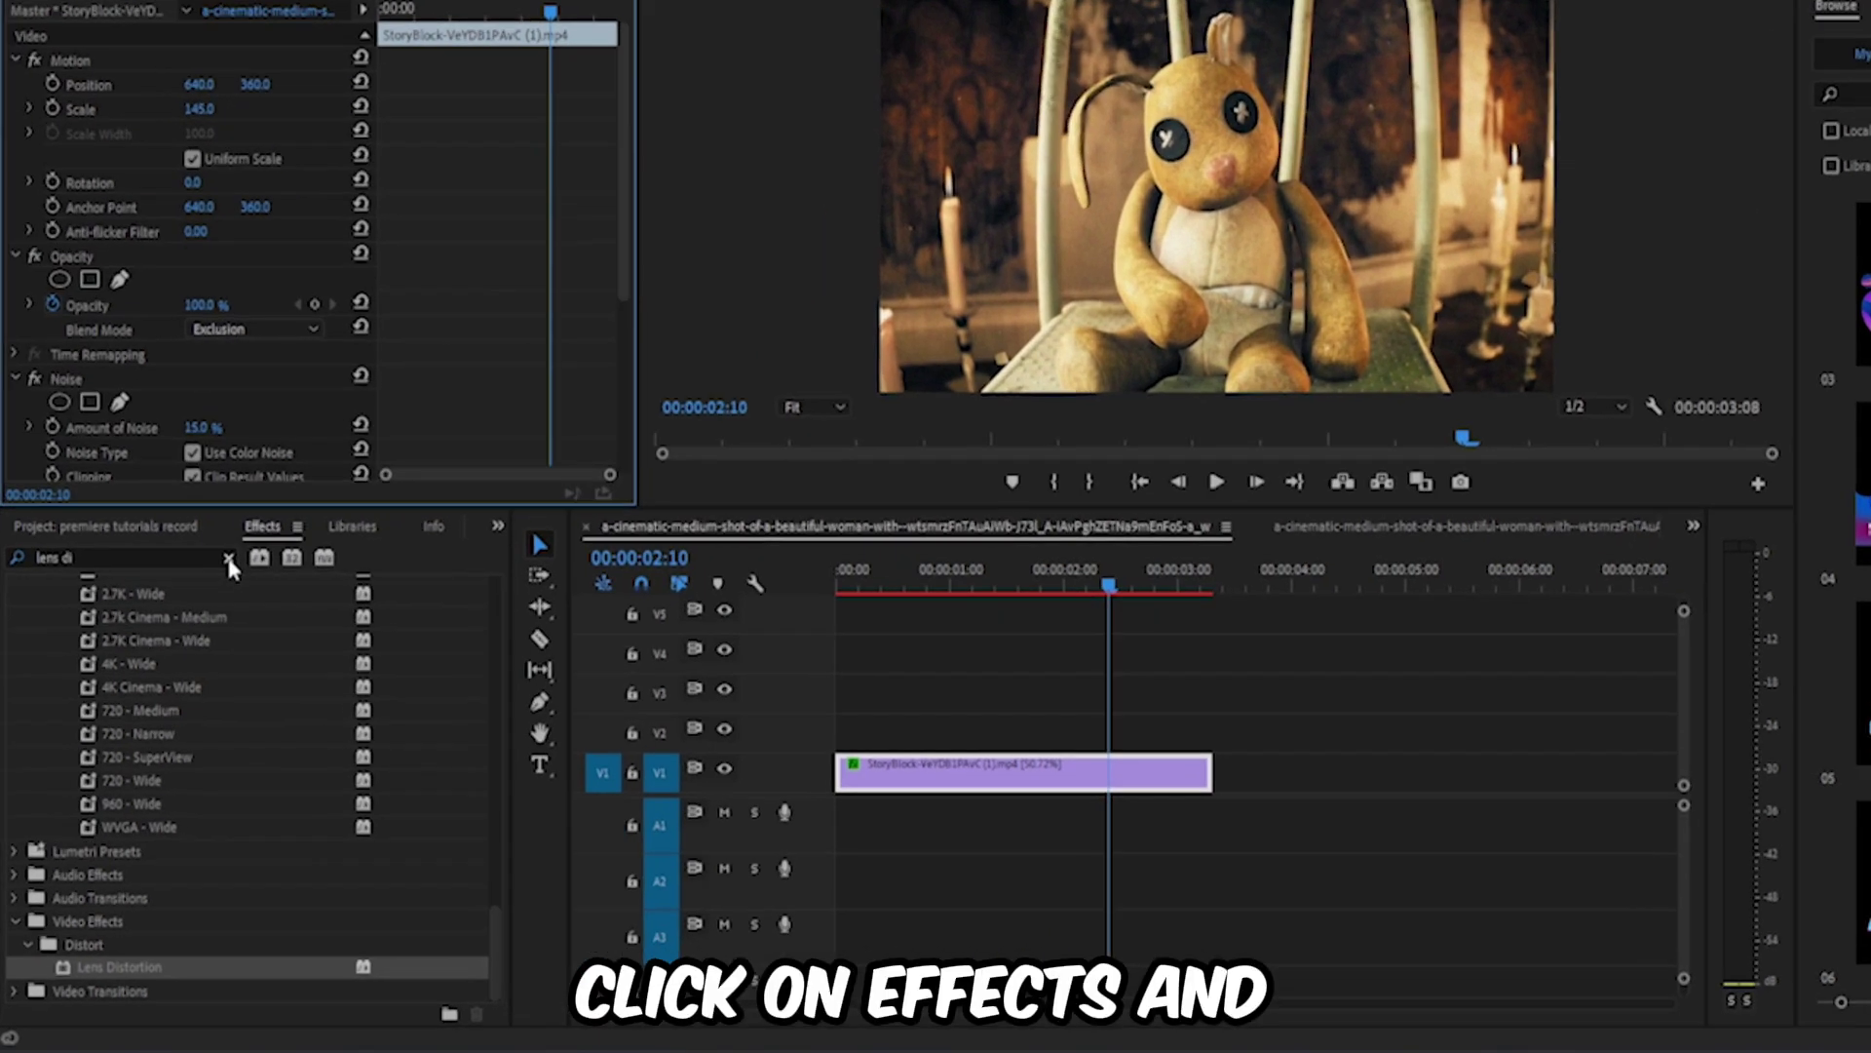
# Step: Search 'gri' and apply the Generate > Grid effect to the V1 clip
pyautogui.click(200, 619)
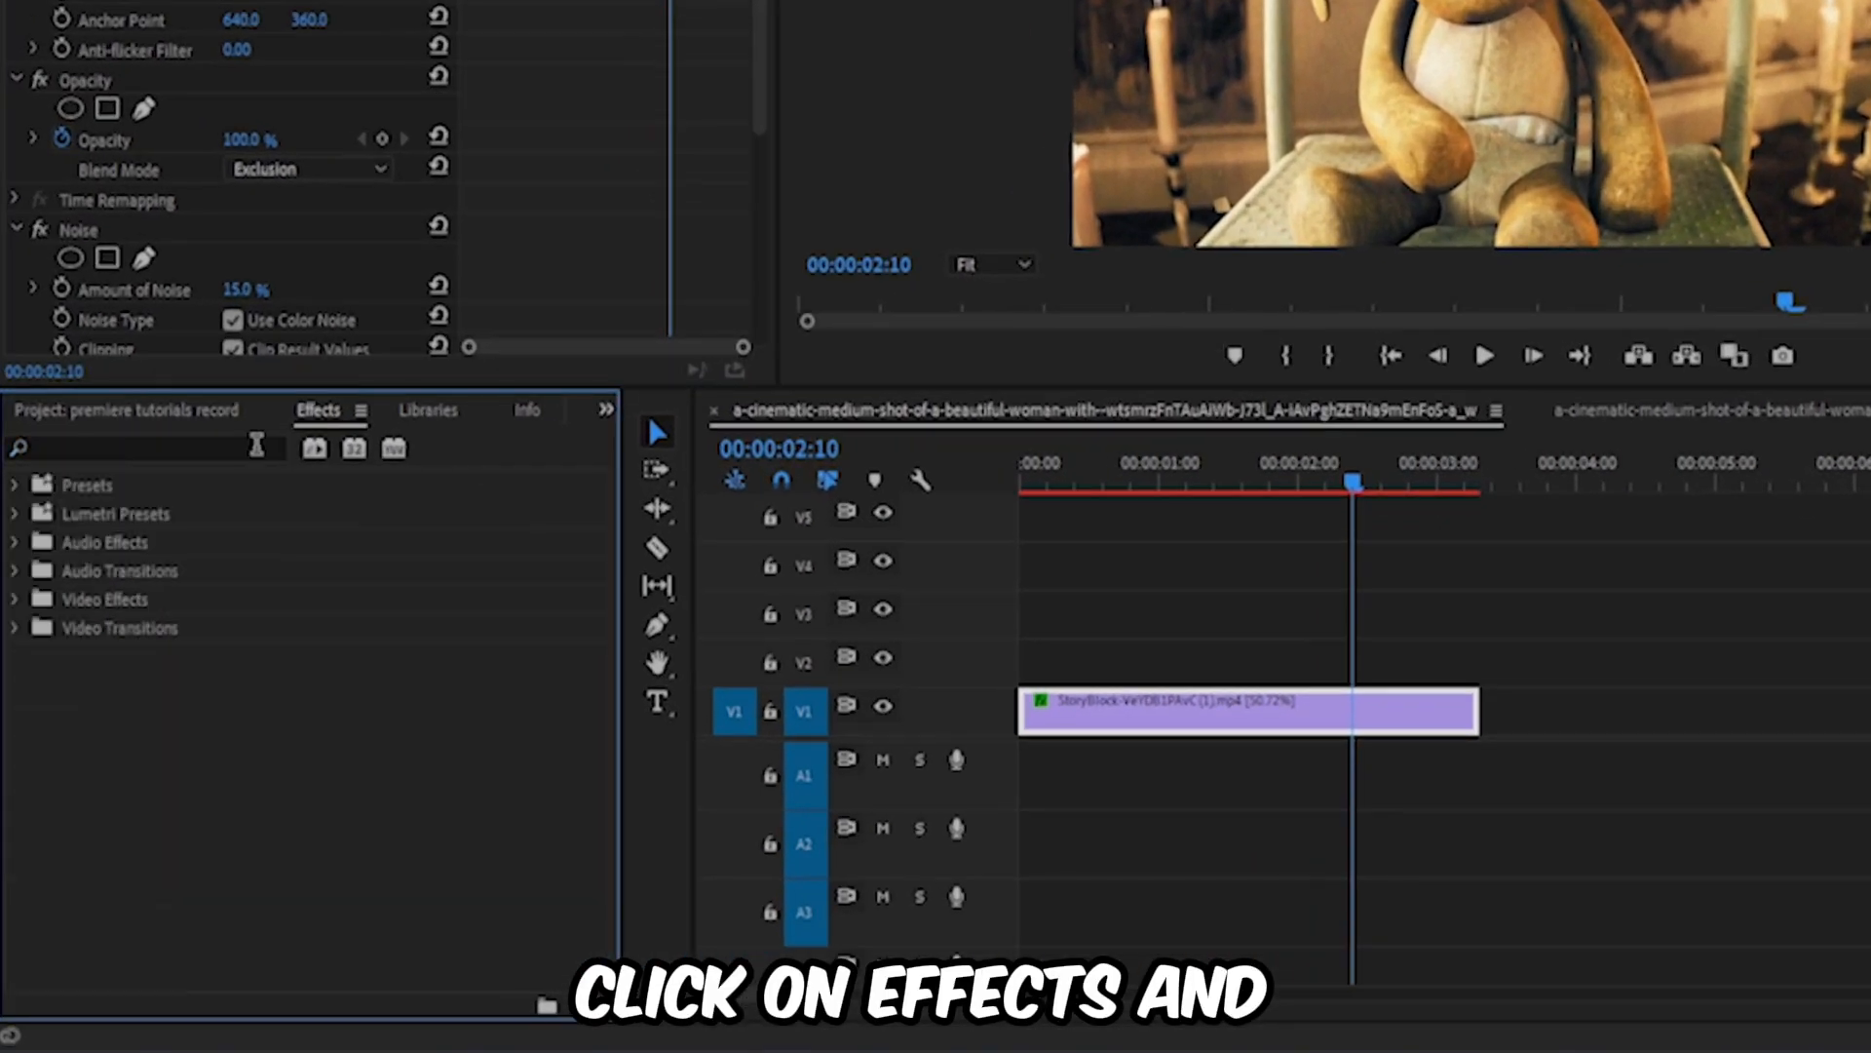
pyautogui.click(103, 618)
pyautogui.write('gri')
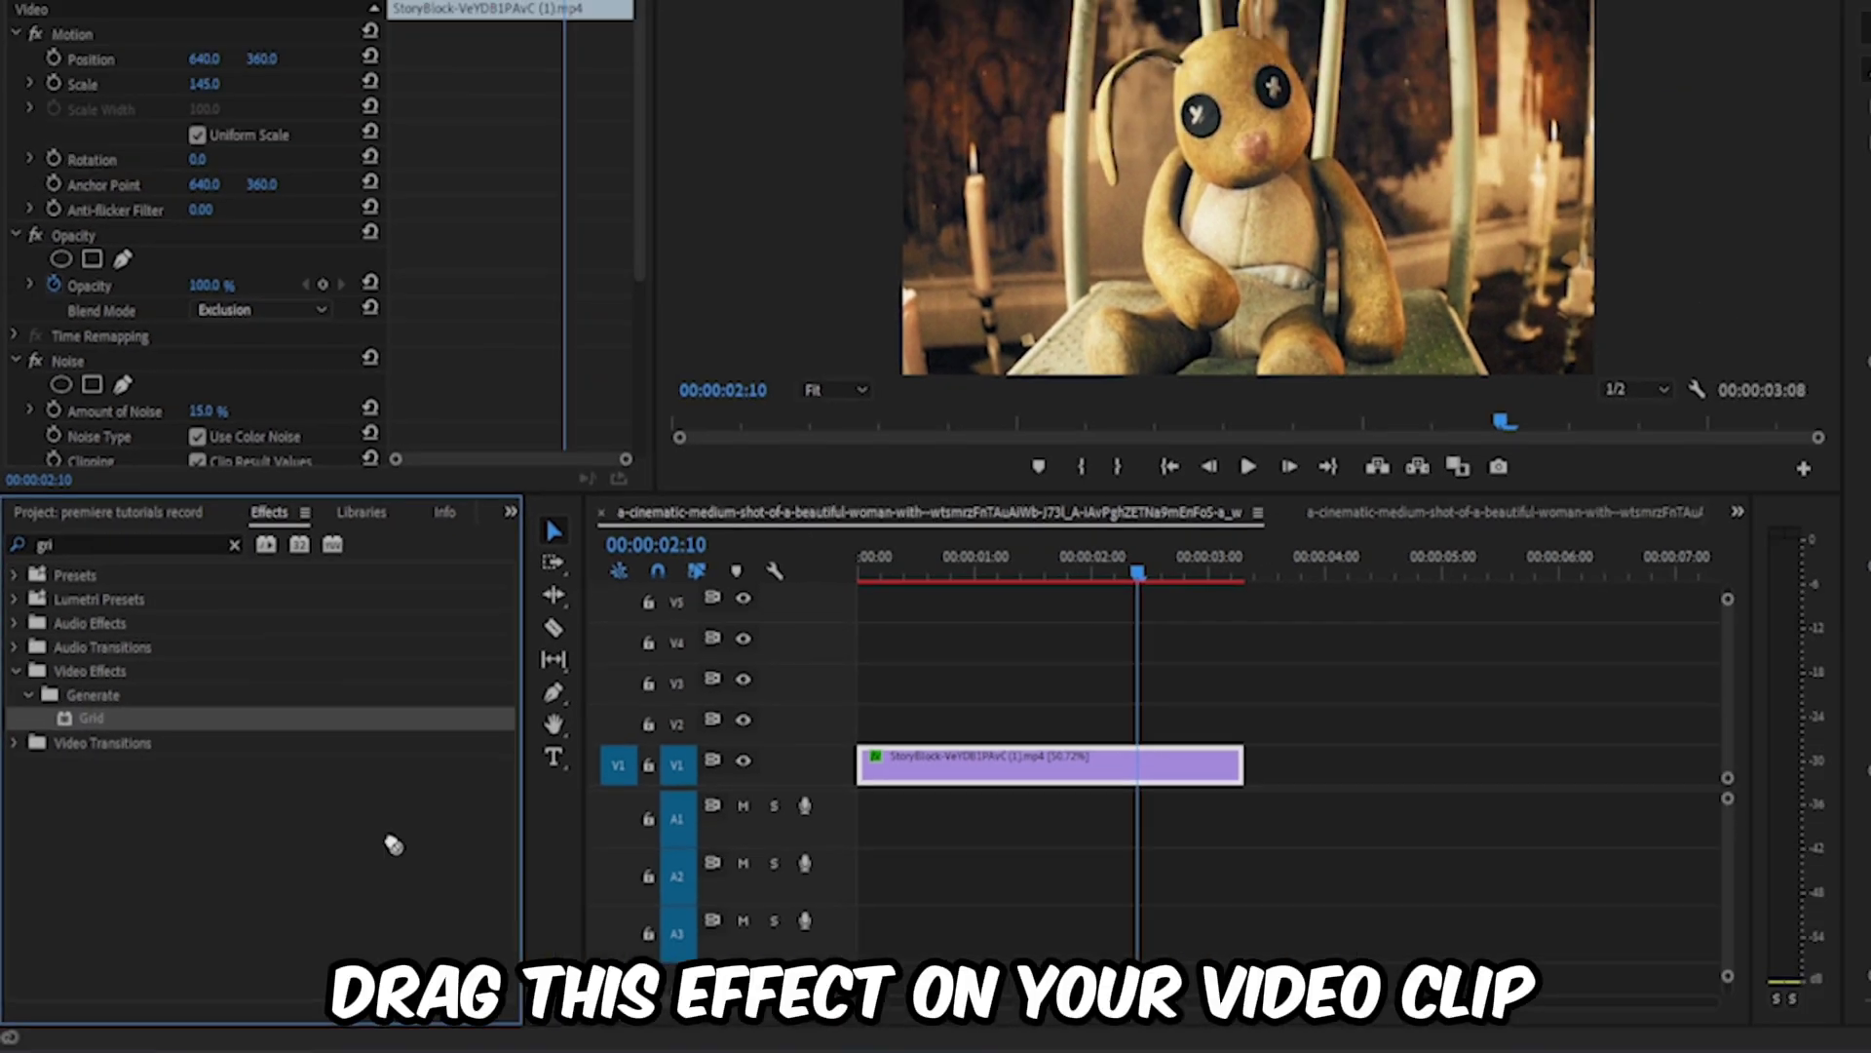
pyautogui.moveTo(169, 654); pyautogui.dragTo(777, 819)
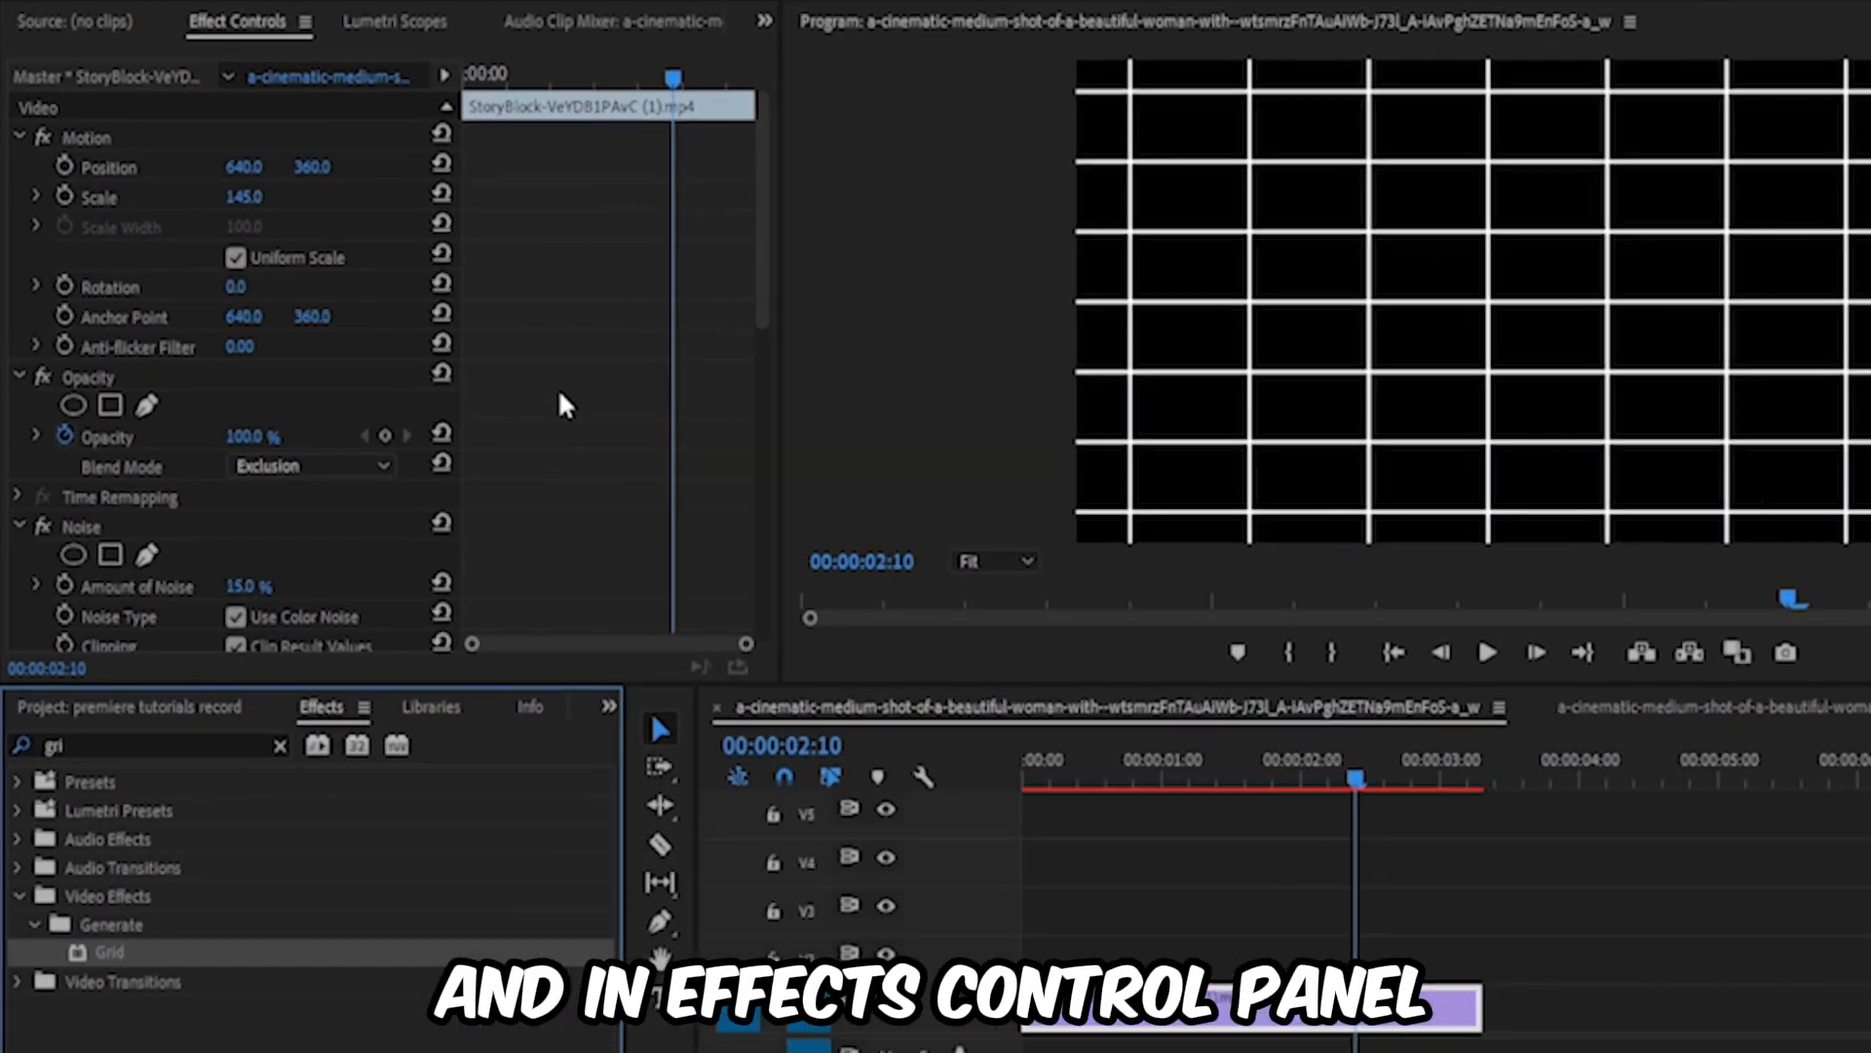
pyautogui.scroll(-5, 380, 315)
pyautogui.scroll(-5, 566, 402)
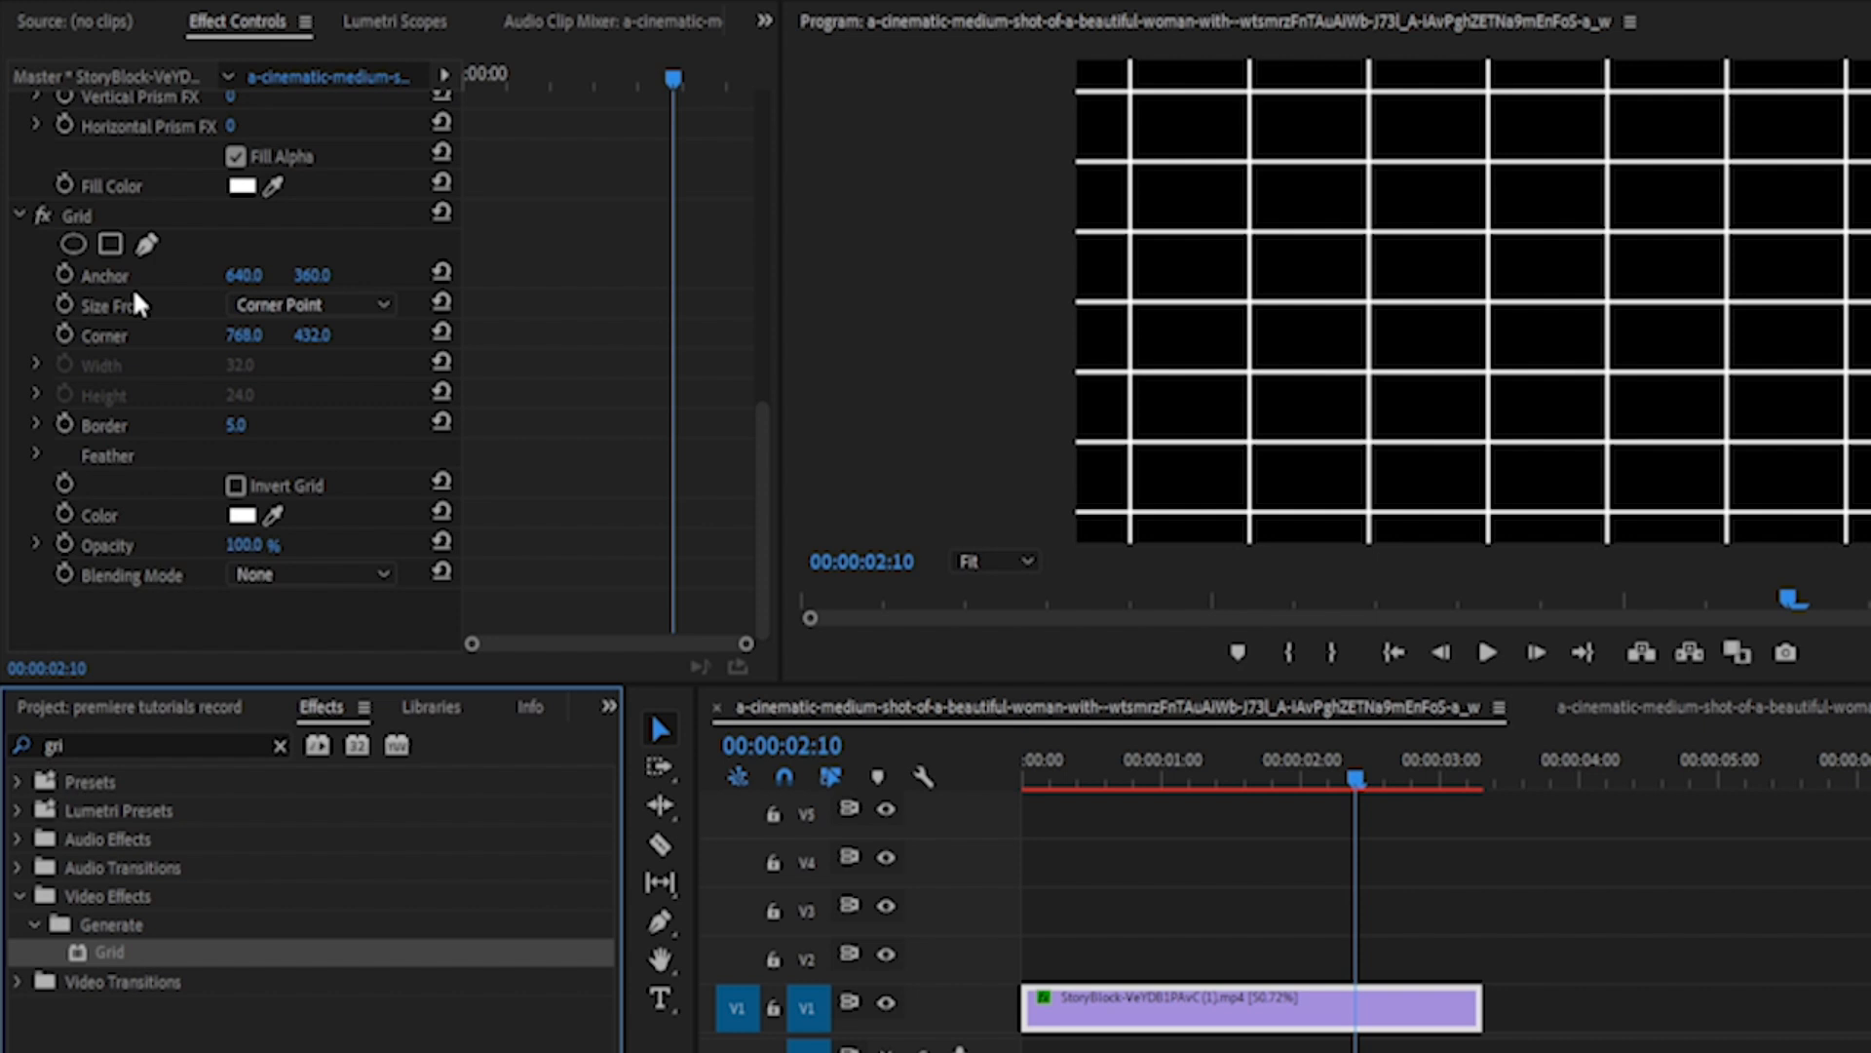
# Step: Set Grid Anchor X -5, Width & Height sliders sizing, Width 4000, Height 3, Border 3
pyautogui.click(245, 275)
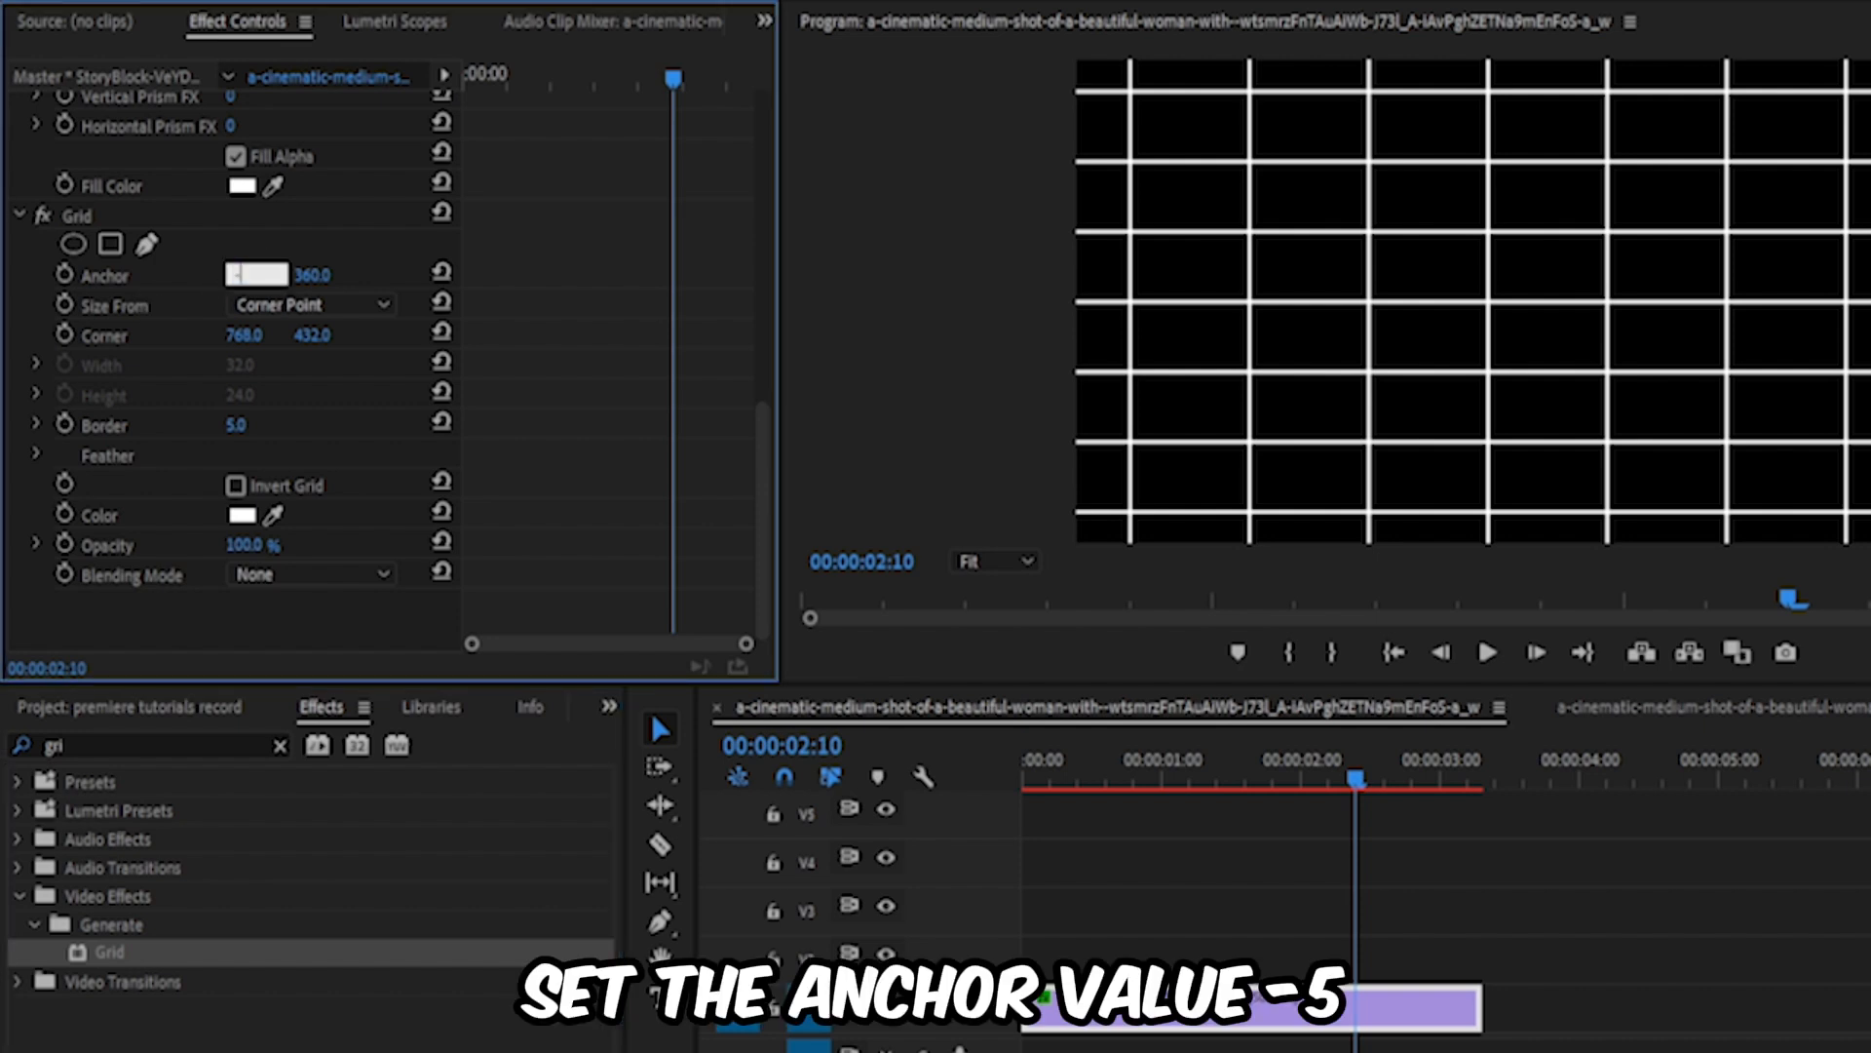
pyautogui.write('-5')
pyautogui.press('Return')
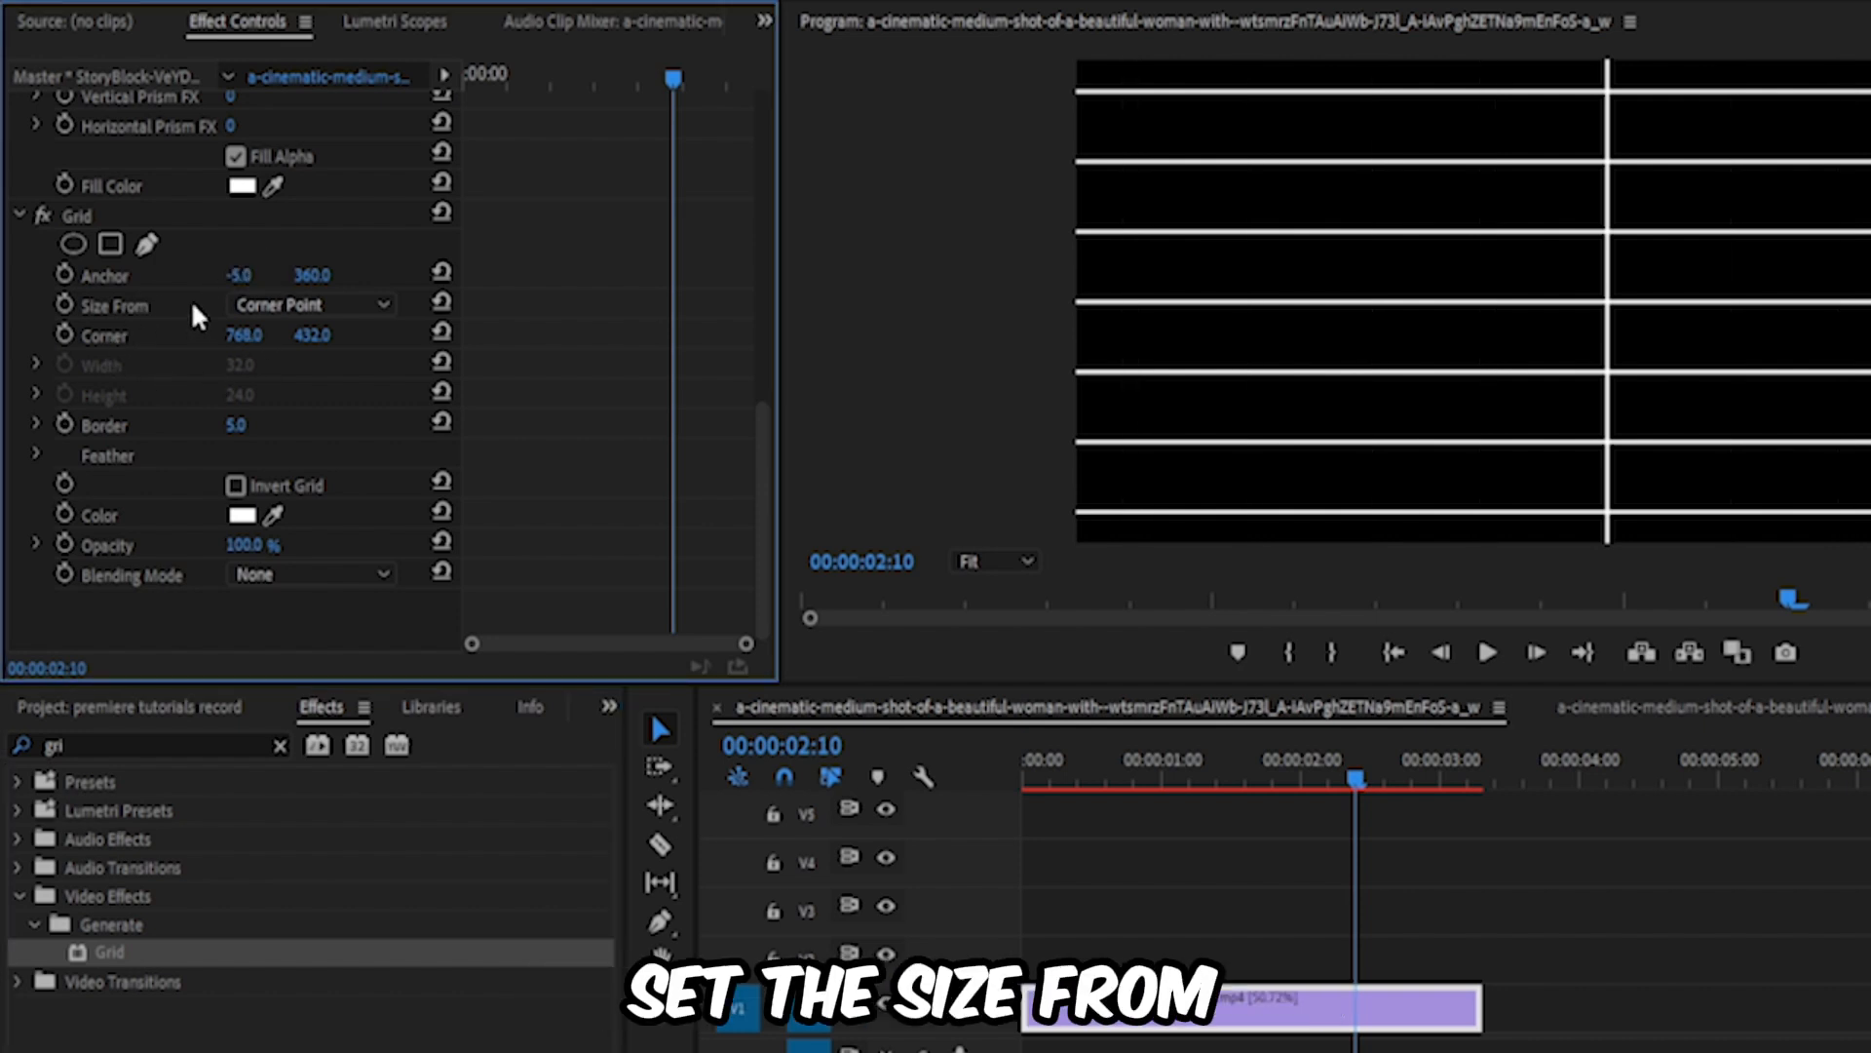
pyautogui.click(310, 304)
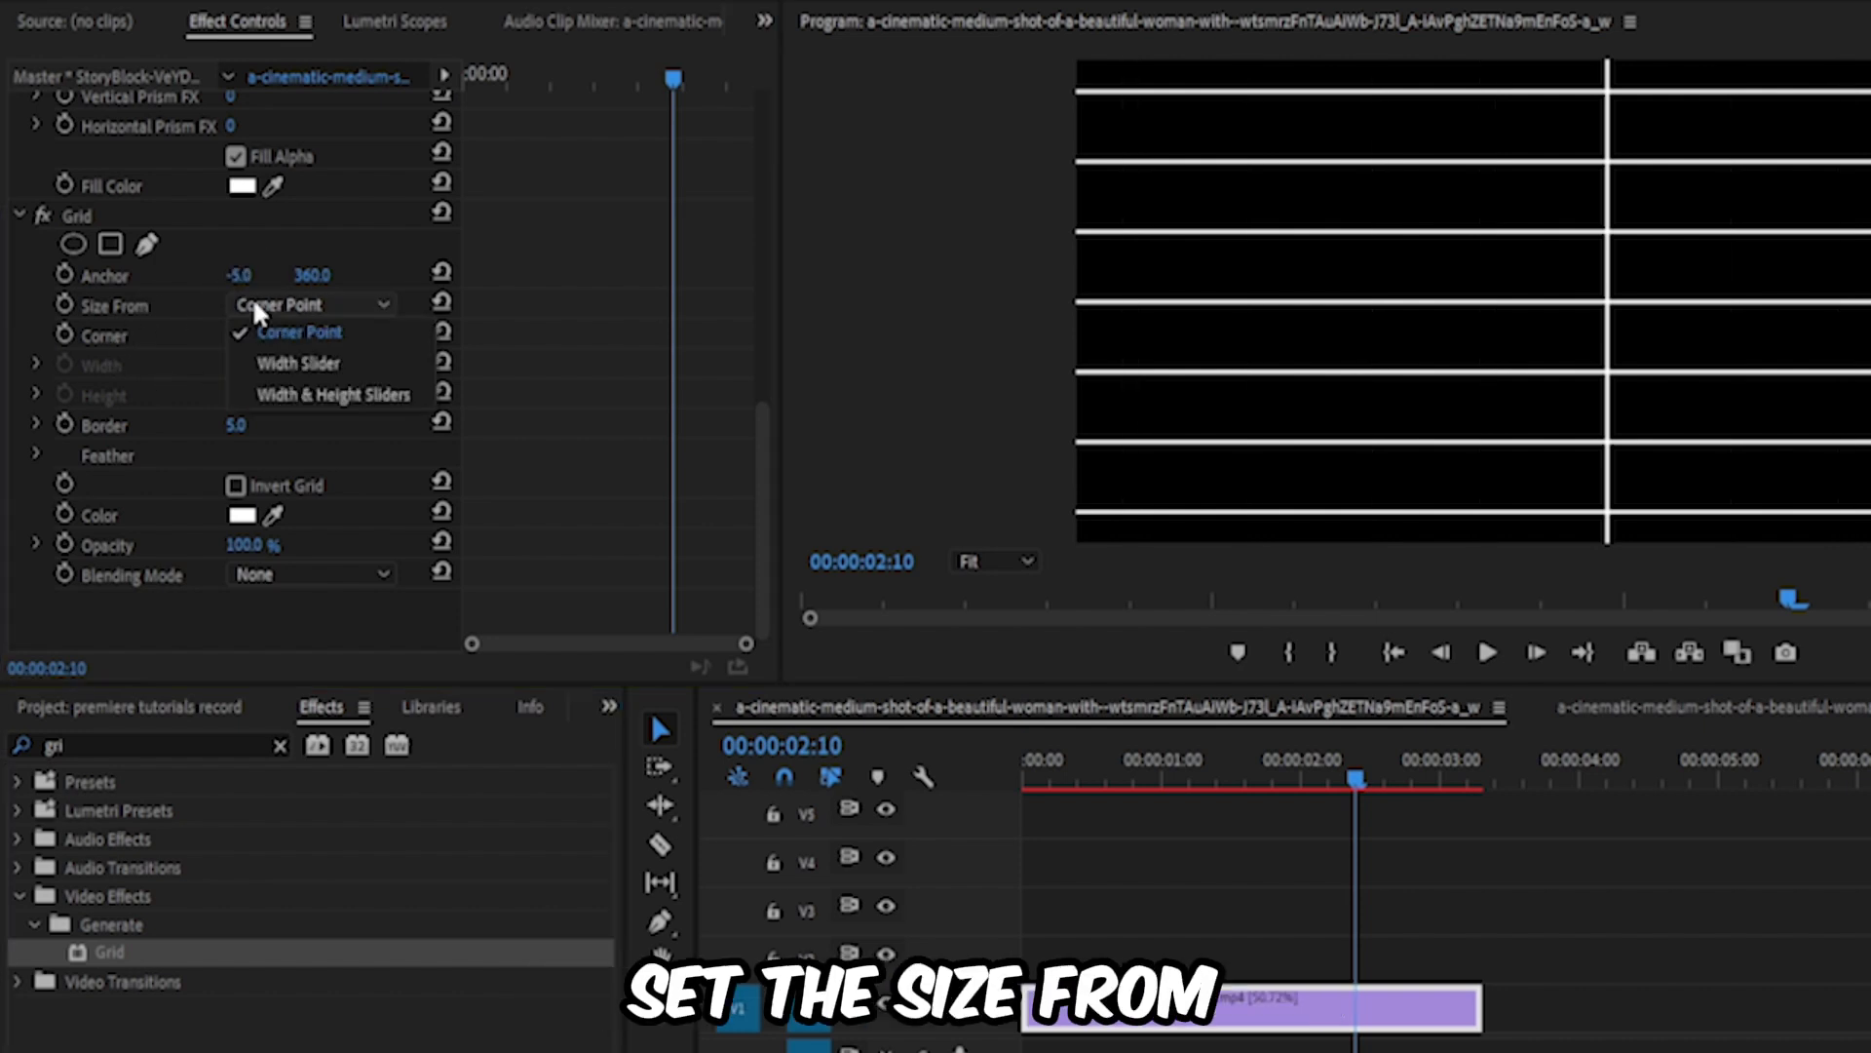
pyautogui.click(351, 394)
pyautogui.click(241, 364)
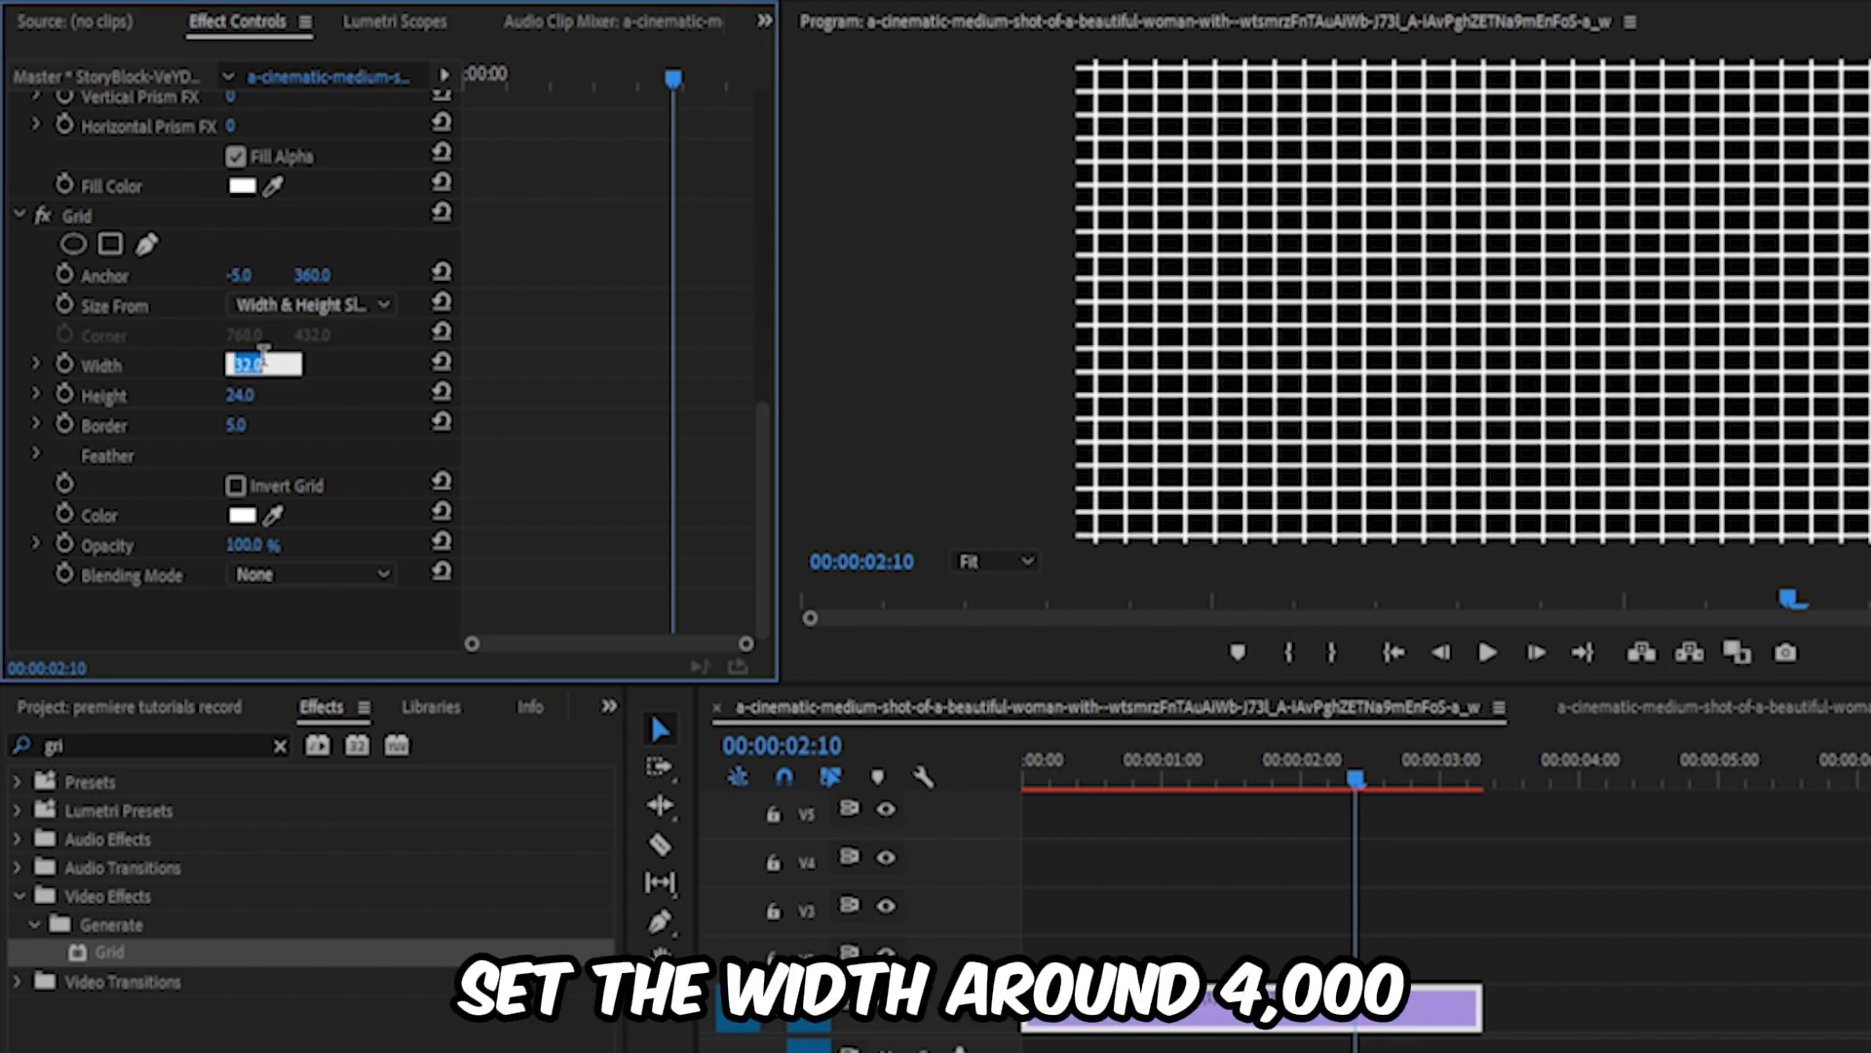
pyautogui.write('4000')
pyautogui.press('Return')
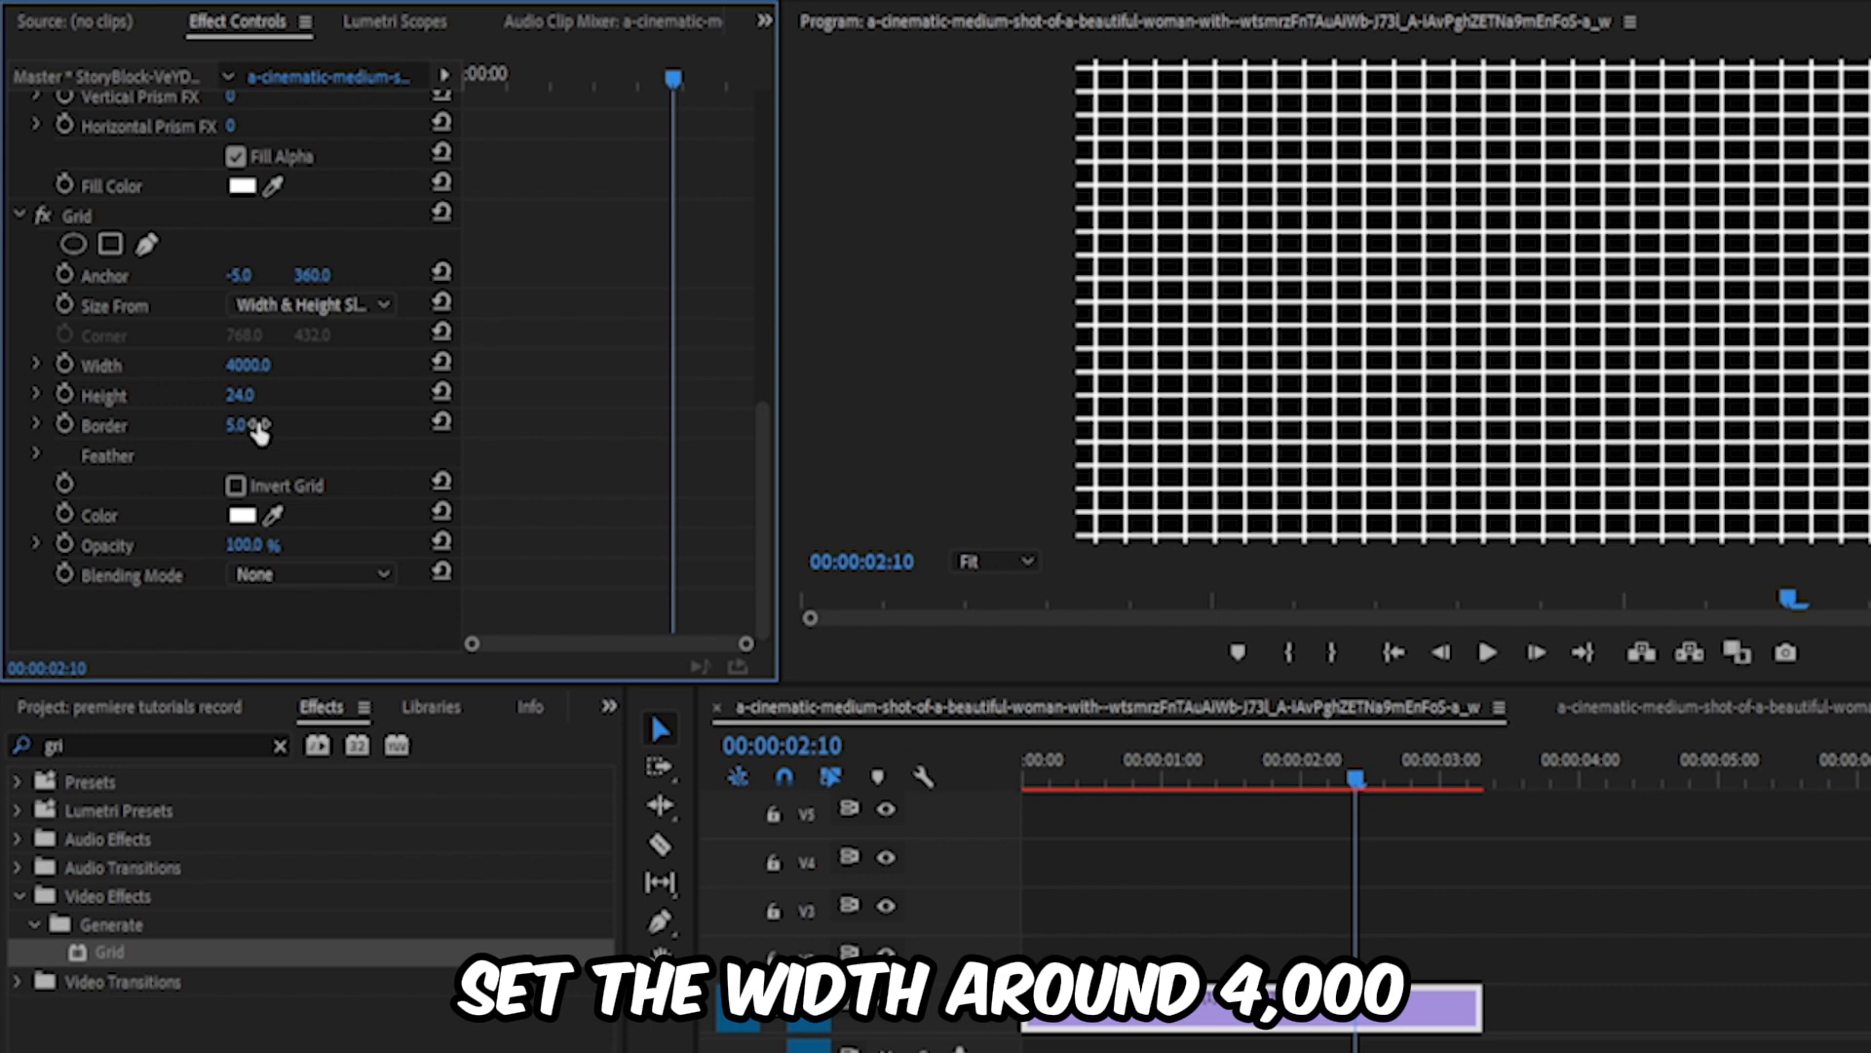
pyautogui.click(247, 396)
pyautogui.write('3')
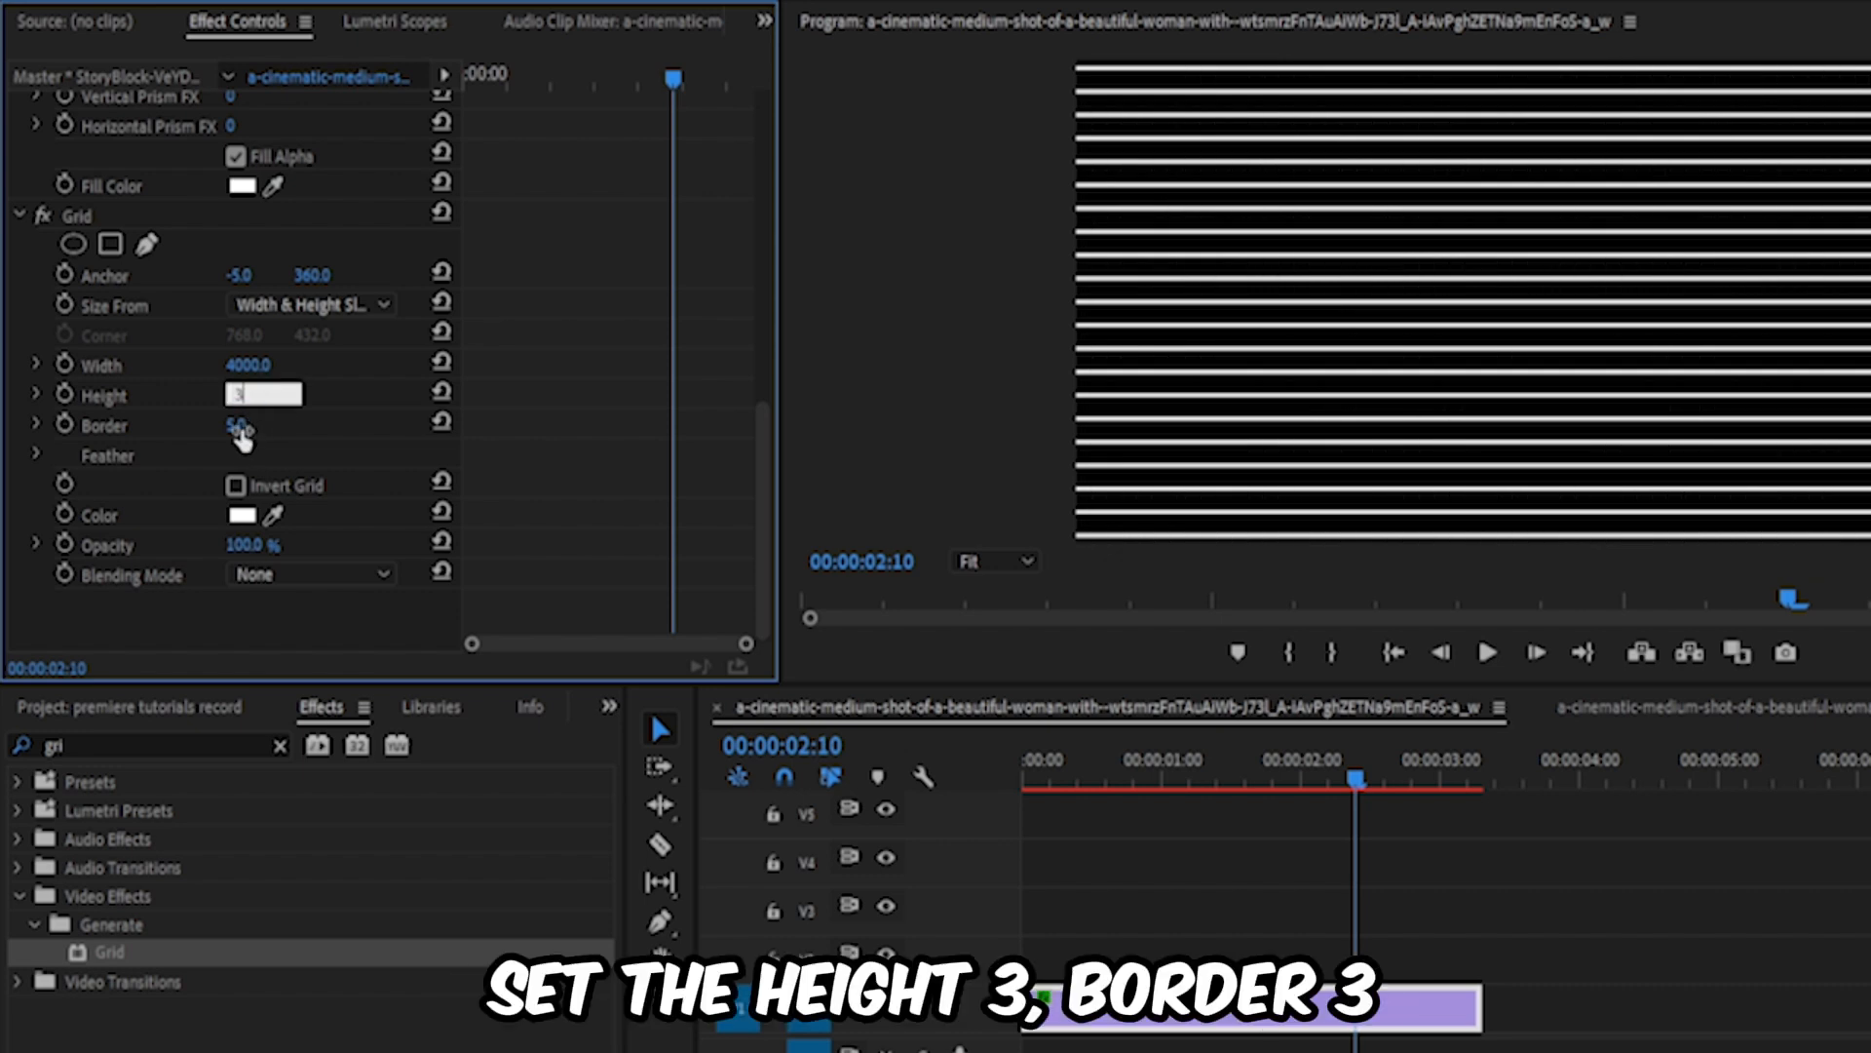
pyautogui.click(242, 425)
pyautogui.write('3')
pyautogui.press('Return')
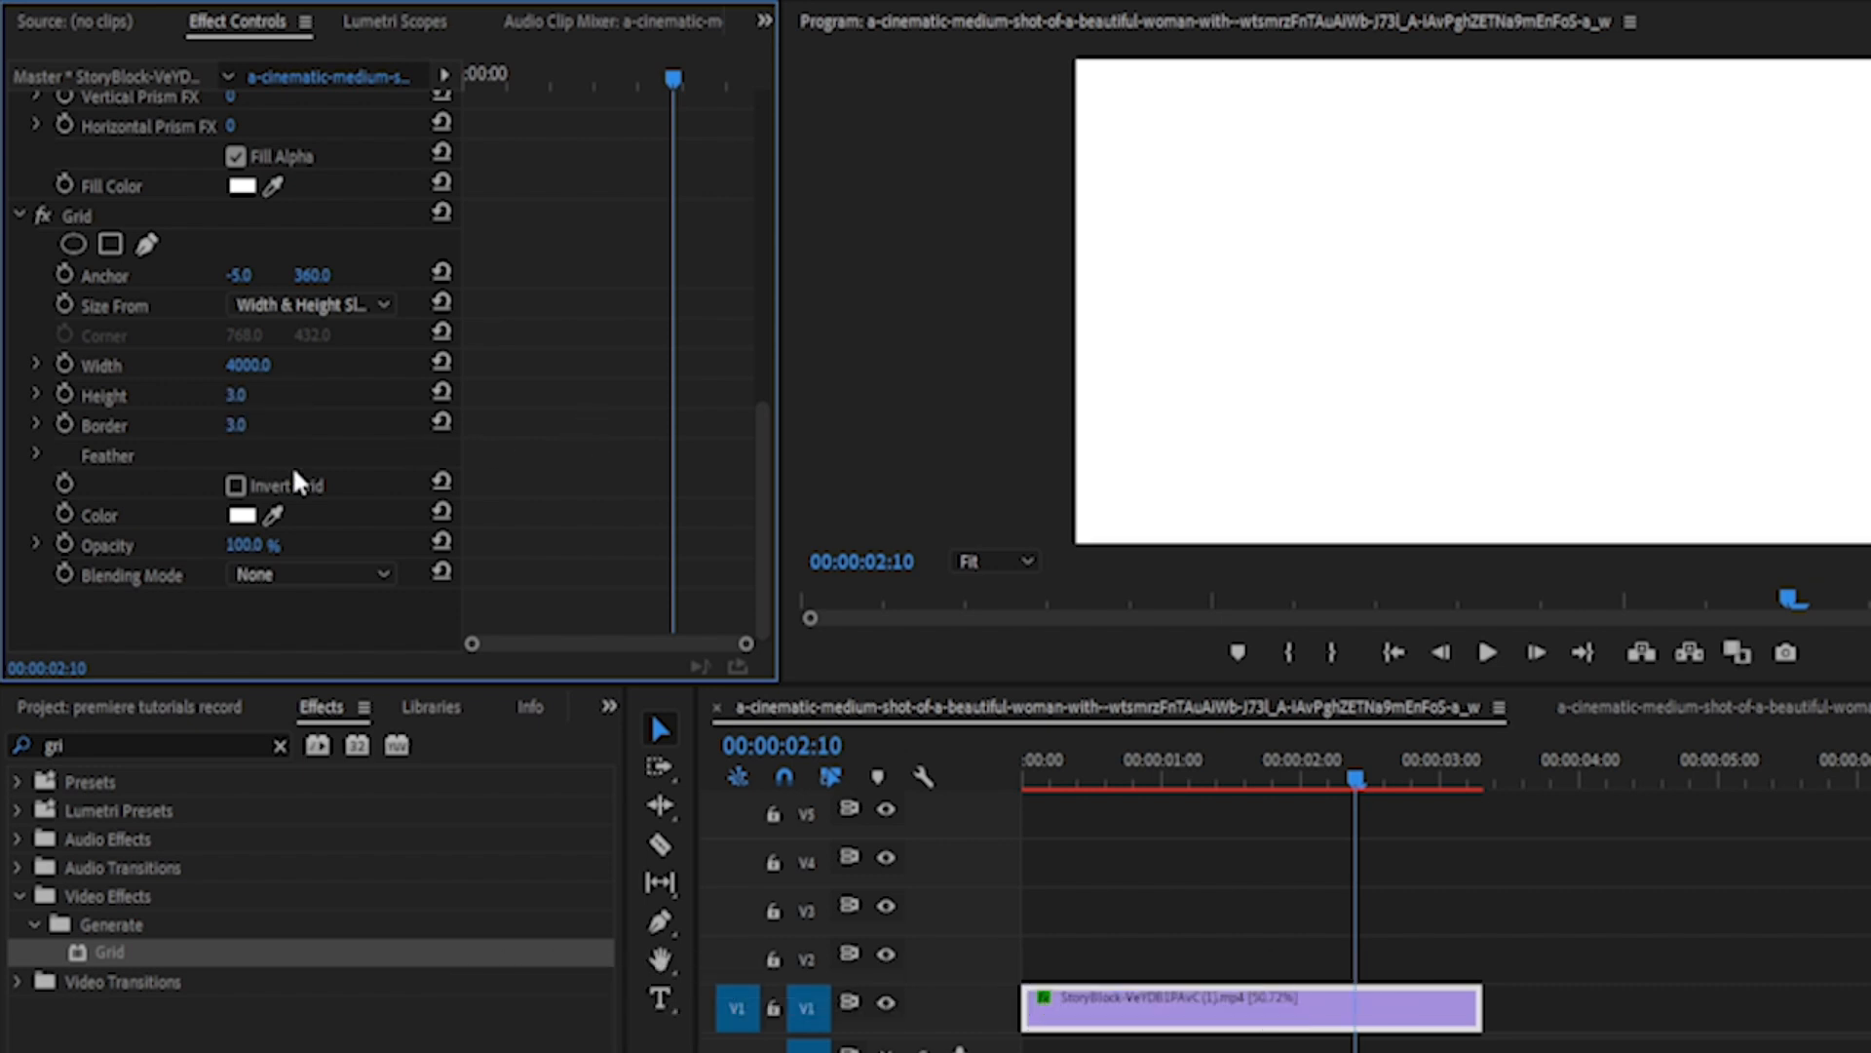
# Step: Make the grid lines black with Multiply blending, then play back the finished CRT look
pyautogui.click(243, 516)
pyautogui.moveTo(1125, 570); pyautogui.dragTo(1009, 856)
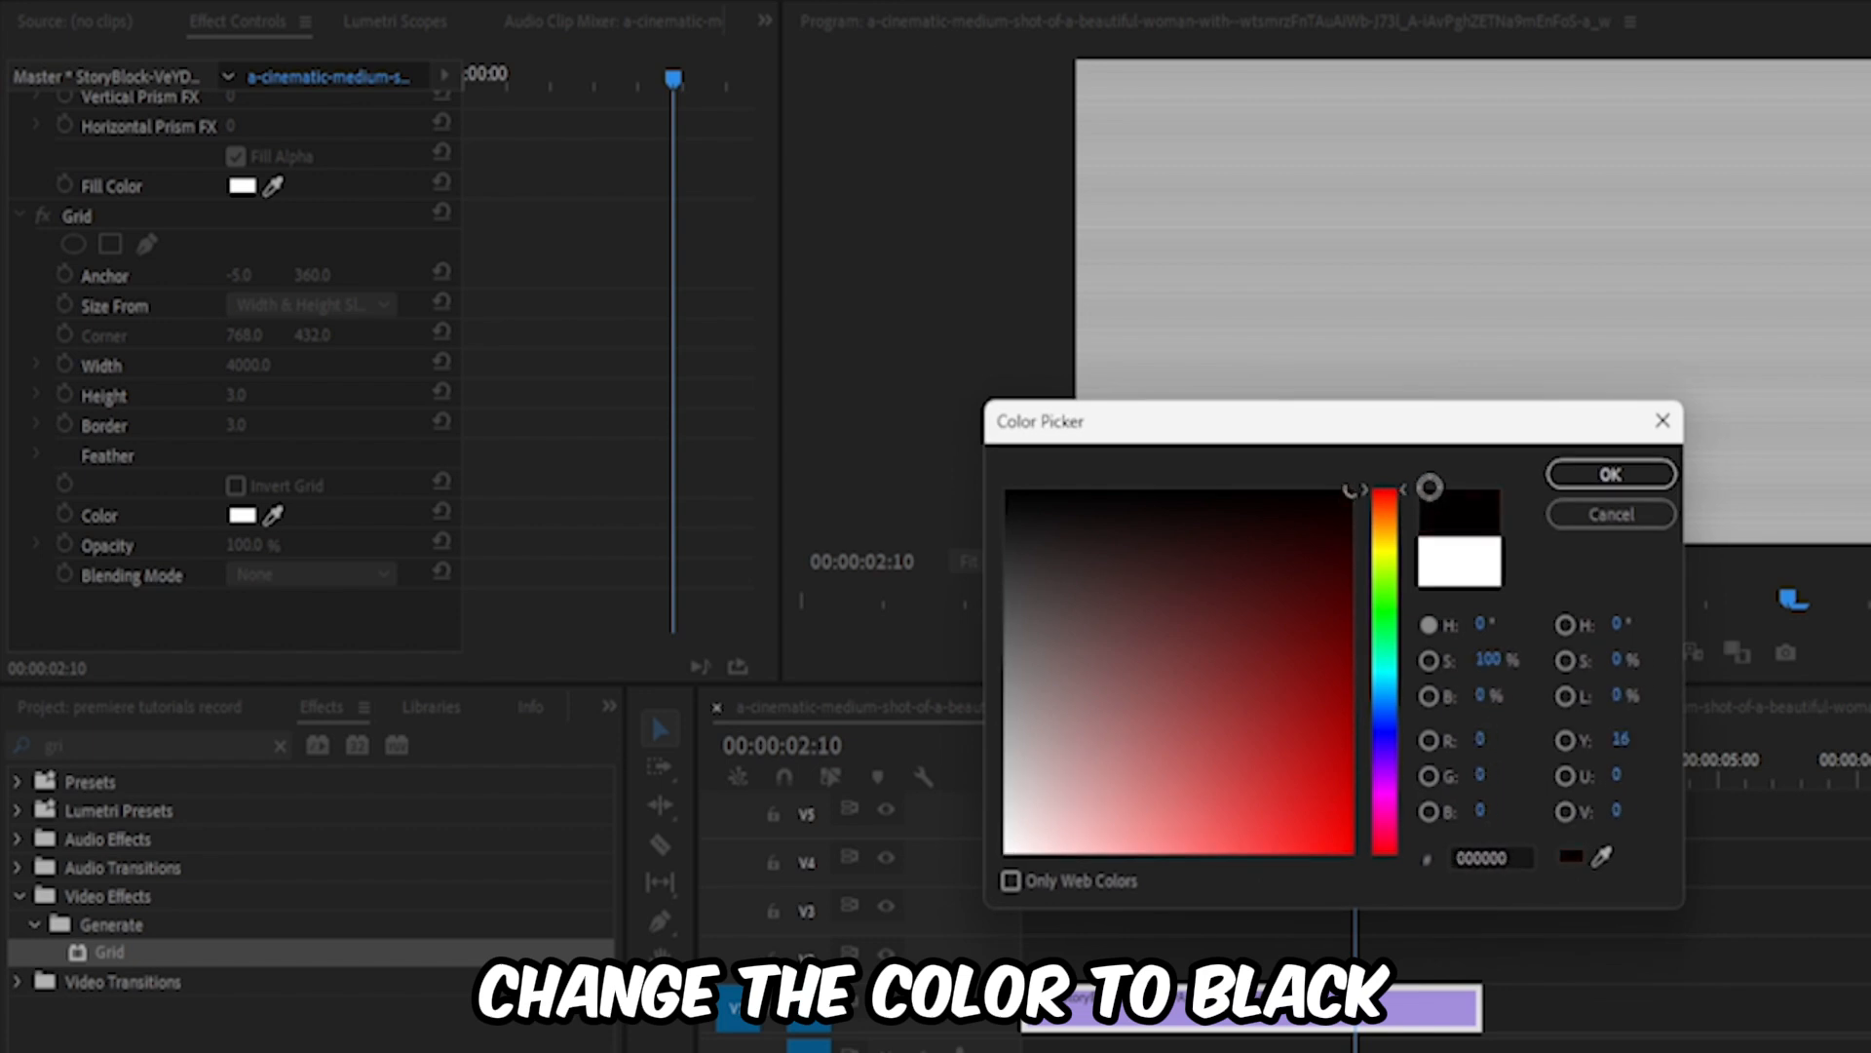
pyautogui.click(1610, 474)
pyautogui.click(317, 574)
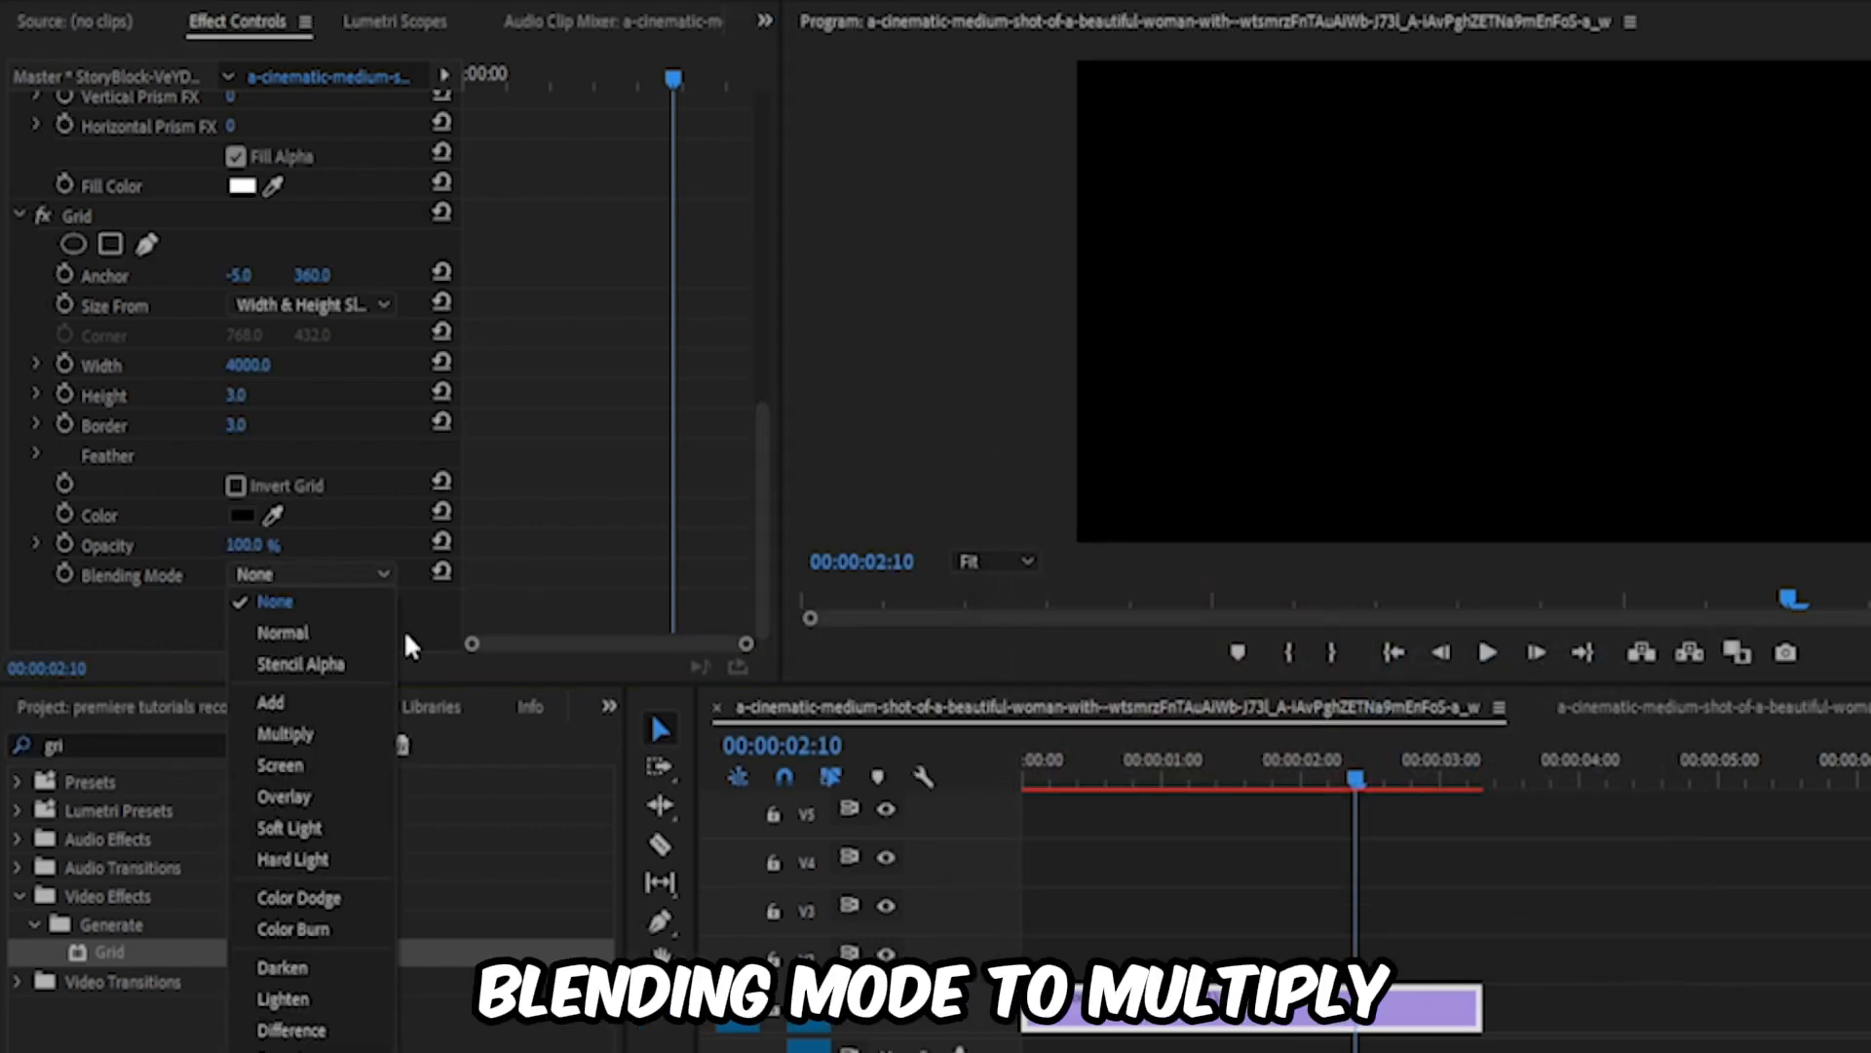
pyautogui.click(286, 731)
pyautogui.press('Home')
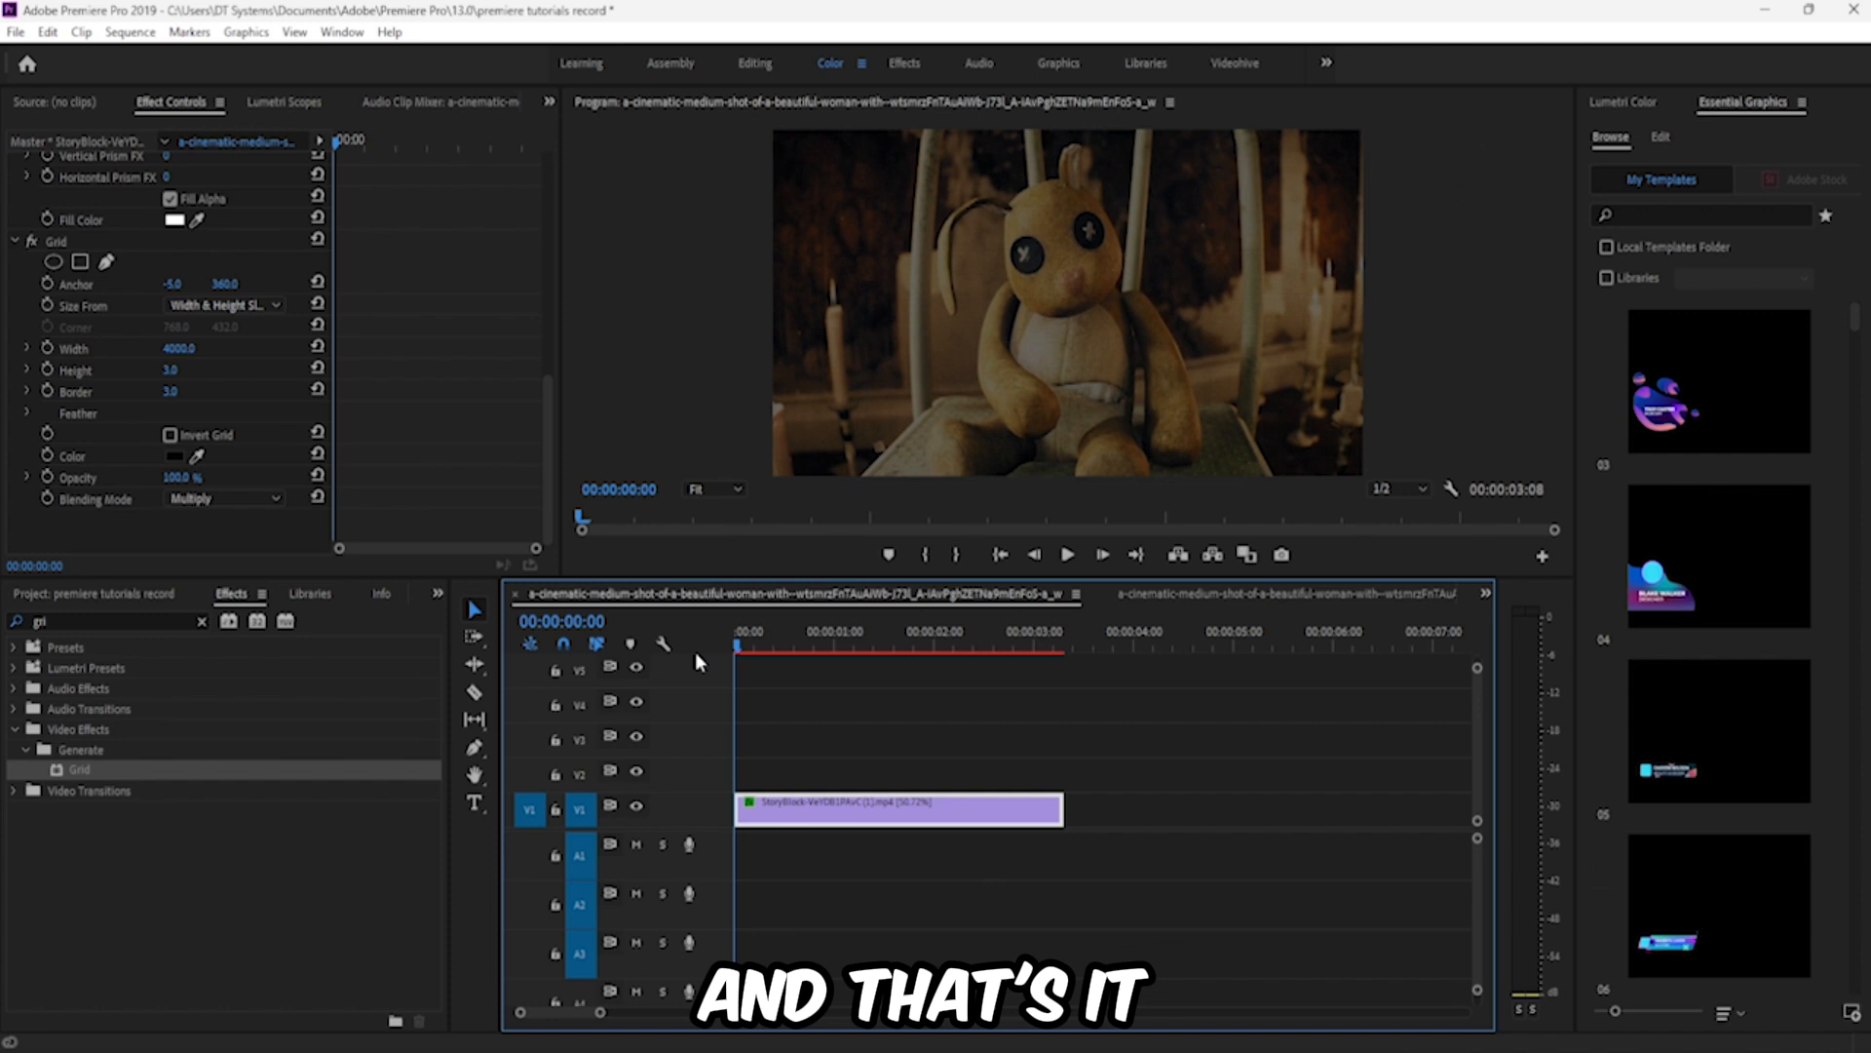
pyautogui.press('space')
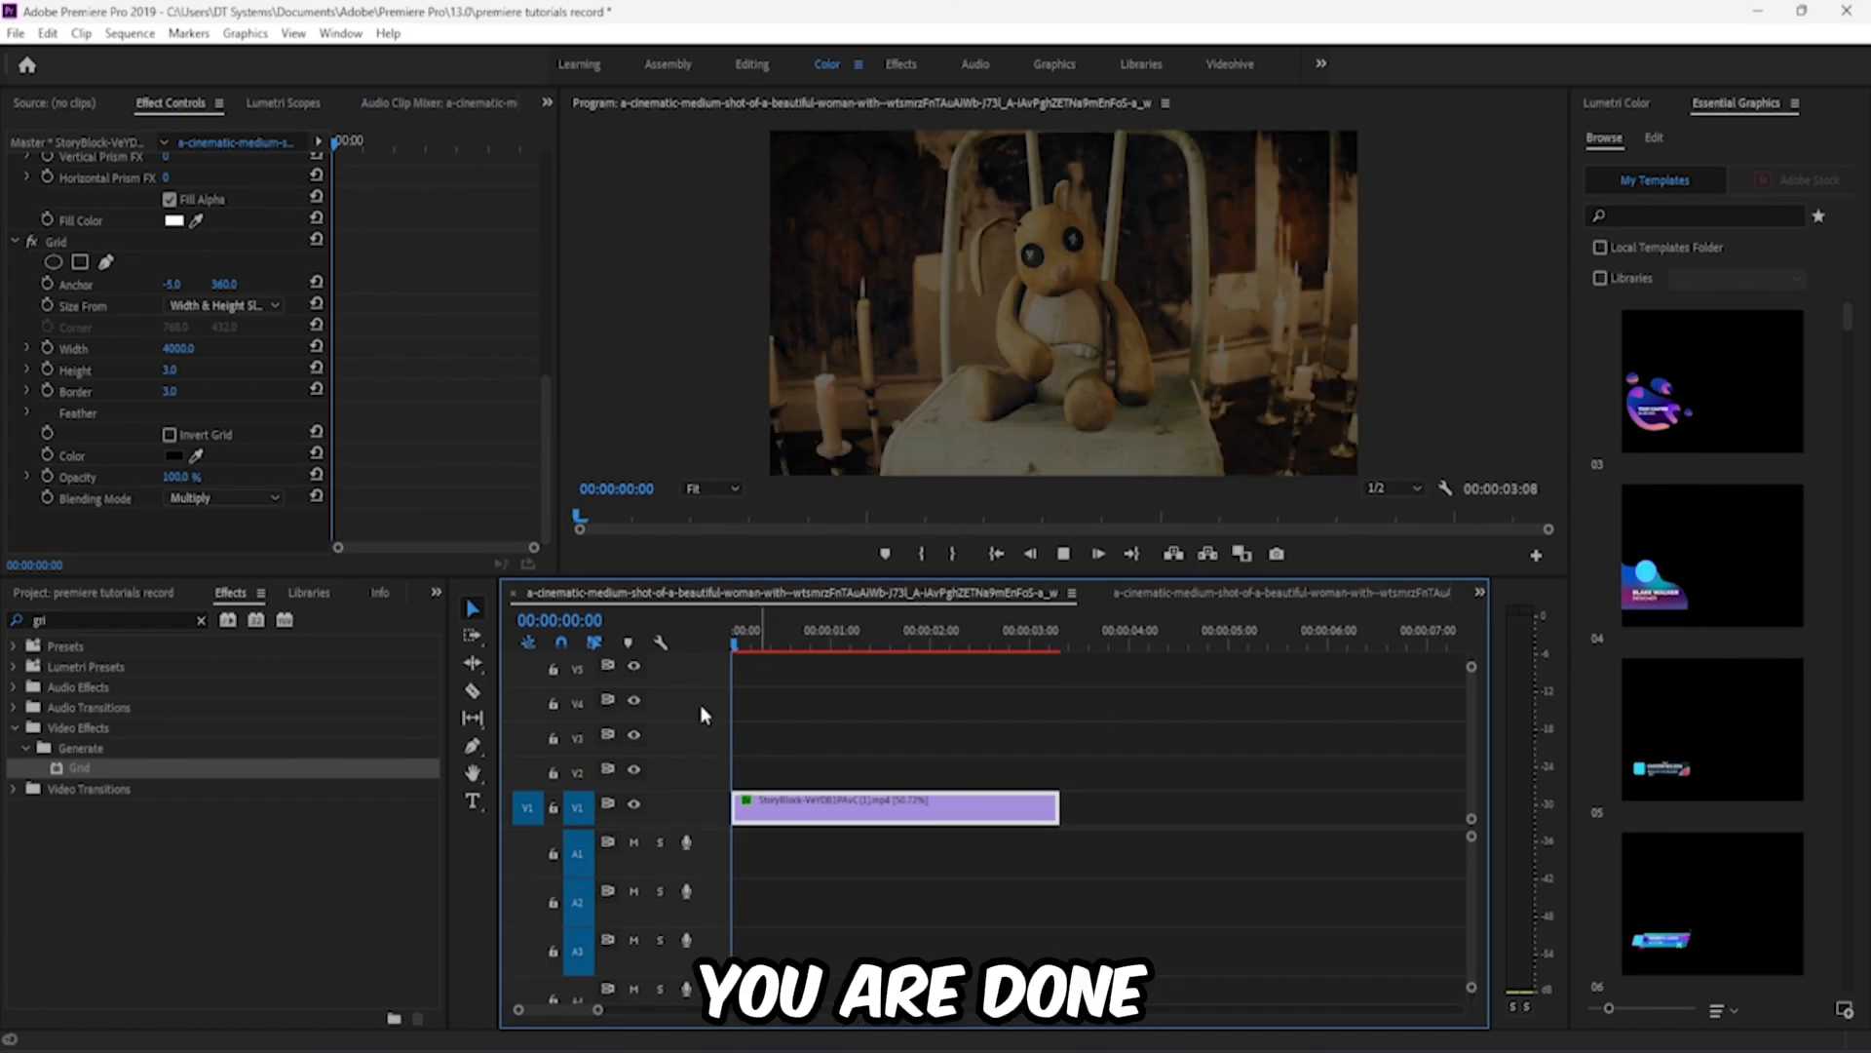